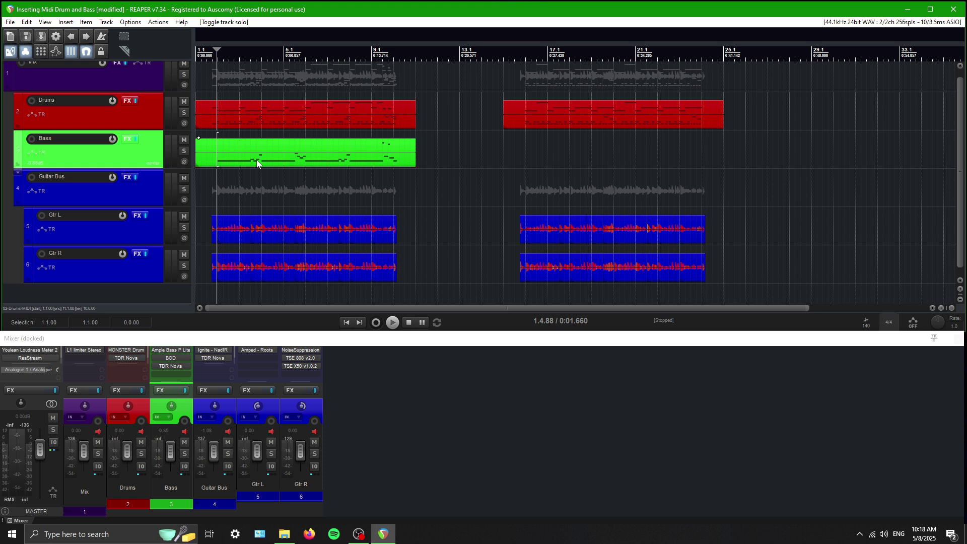
Open the first Bass MIDI item's notes, listen from bar 2, then close the editor
{"action": "double_click", "coordinate": [256, 161]}
{"action": "left_click", "coordinate": [410, 166]}
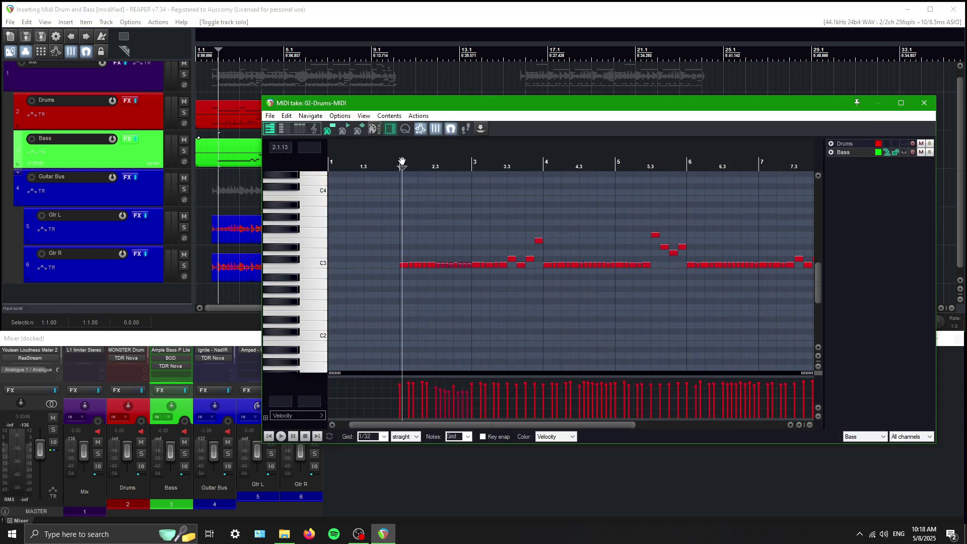
{"action": "scroll", "coordinate": [641, 229], "scroll_direction": "up", "scroll_amount": 2}
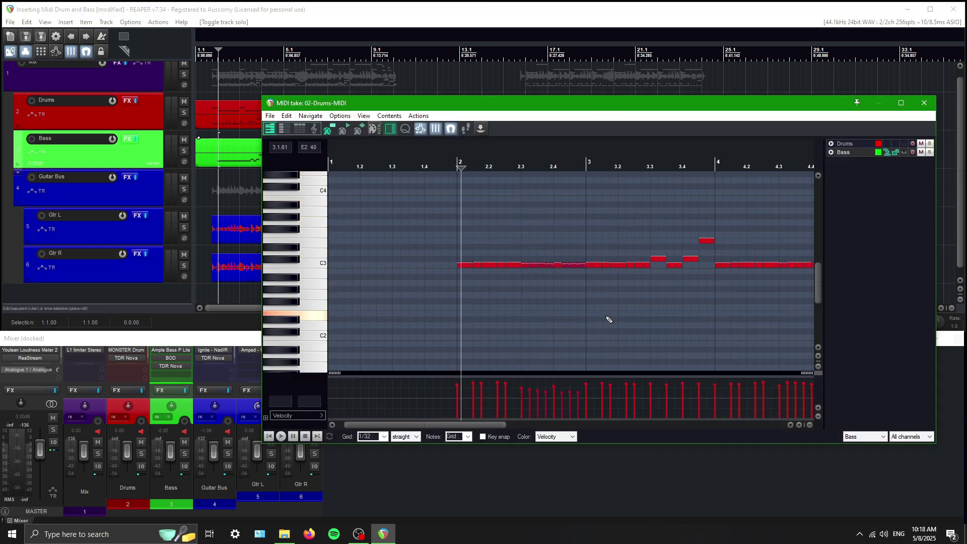
{"action": "key", "text": "space"}
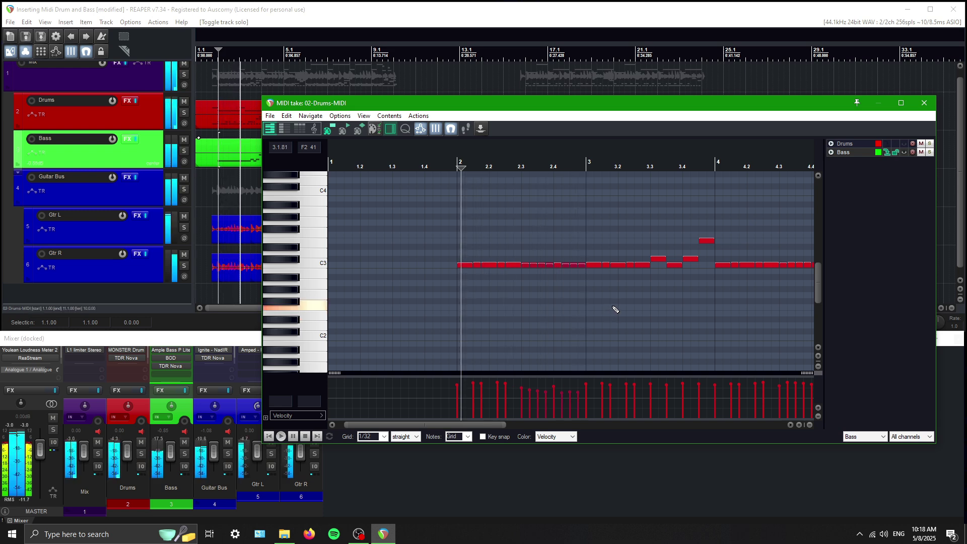
{"action": "key", "text": "space"}
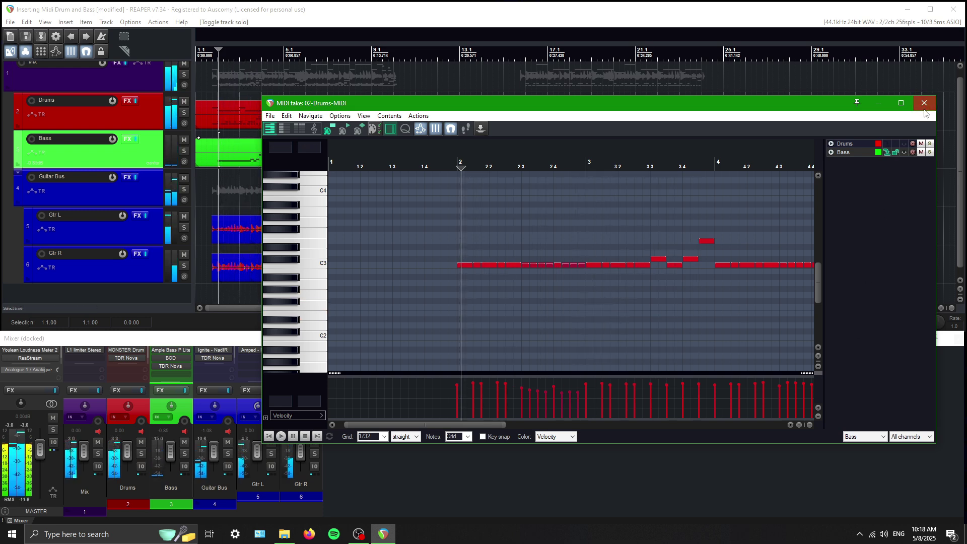
{"action": "left_click", "coordinate": [924, 103]}
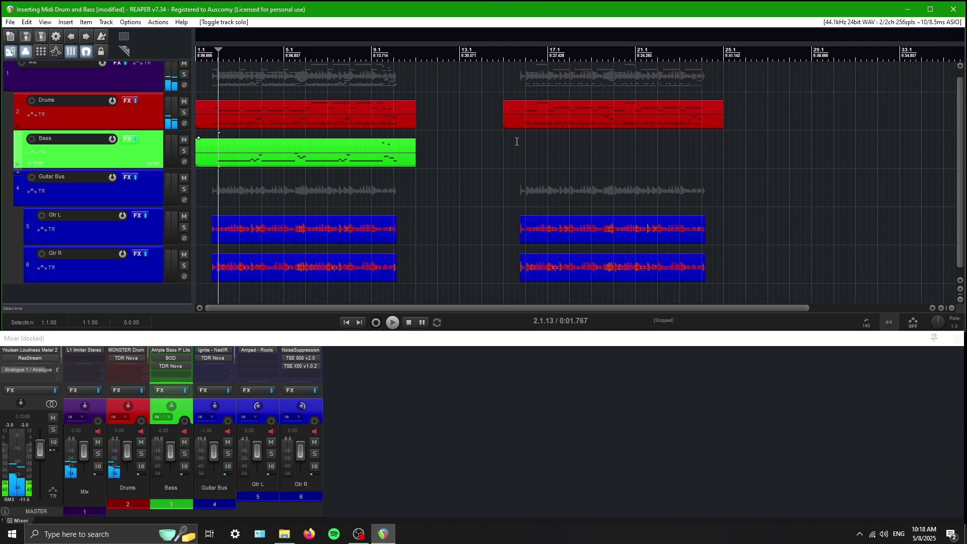
Insert a new MIDI item on the Bass track at bar 15, stretched to the drum item's end
{"action": "left_click", "coordinate": [505, 154]}
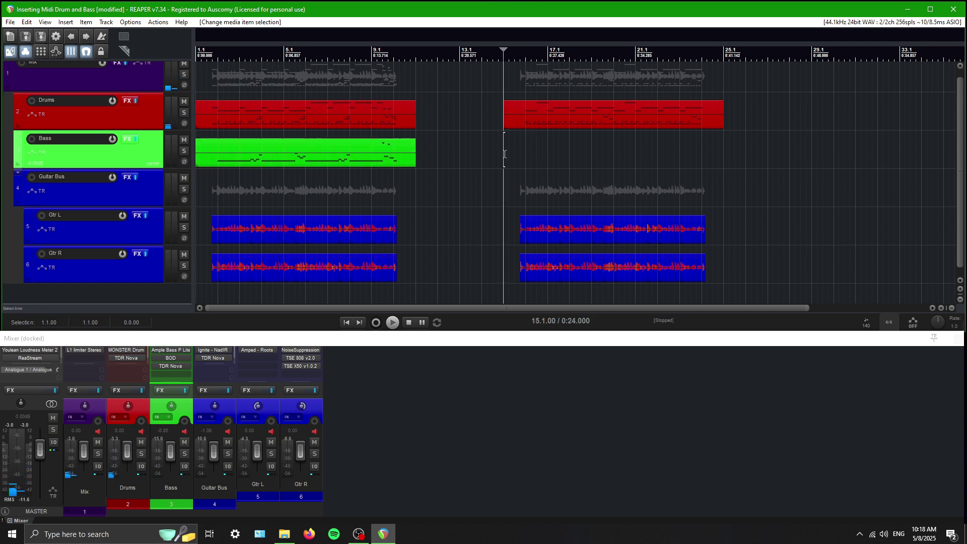
{"action": "left_click", "coordinate": [65, 23]}
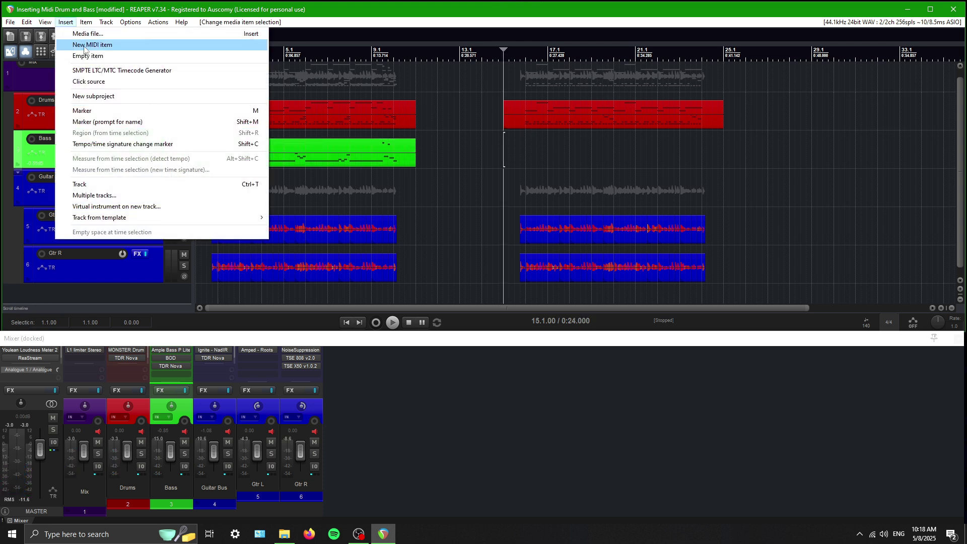
{"action": "left_click", "coordinate": [78, 43]}
{"action": "left_click_drag", "start_coordinate": [526, 147], "coordinate": [723, 146]}
Turn off Loop item source in the new MIDI item's settings
{"action": "right_click", "coordinate": [724, 141]}
{"action": "mouse_move", "coordinate": [741, 111]}
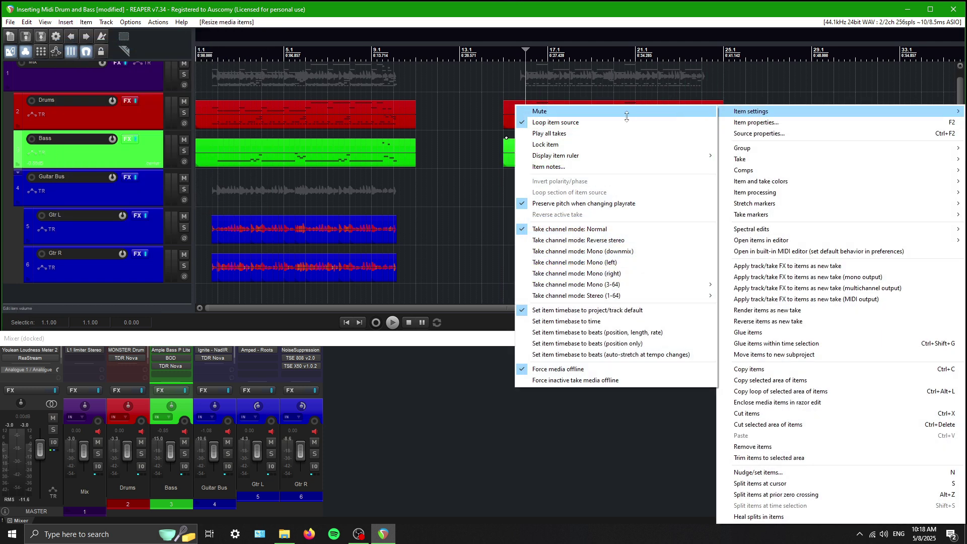
{"action": "left_click", "coordinate": [627, 122]}
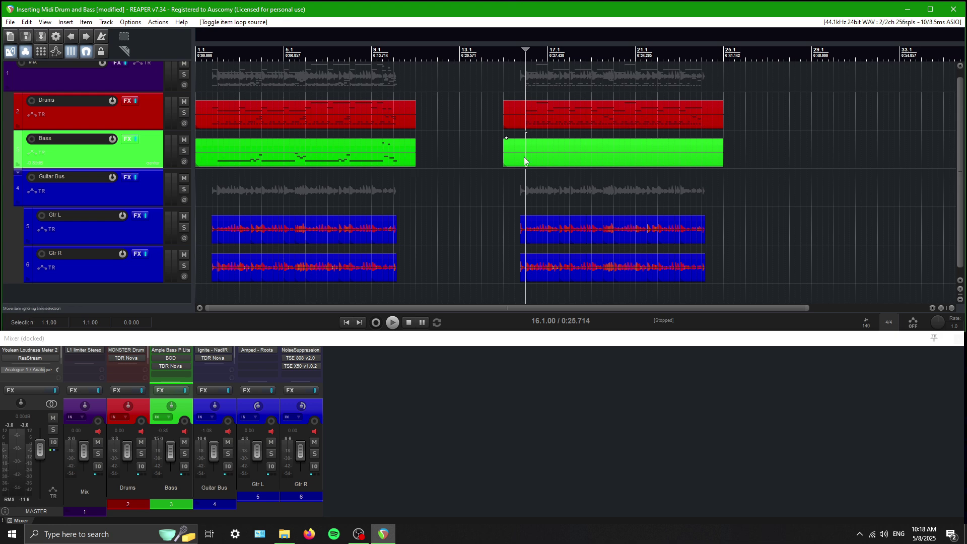
Open the second Drums item in the MIDI editor and select all its Kick 2 notes
{"action": "double_click", "coordinate": [525, 124]}
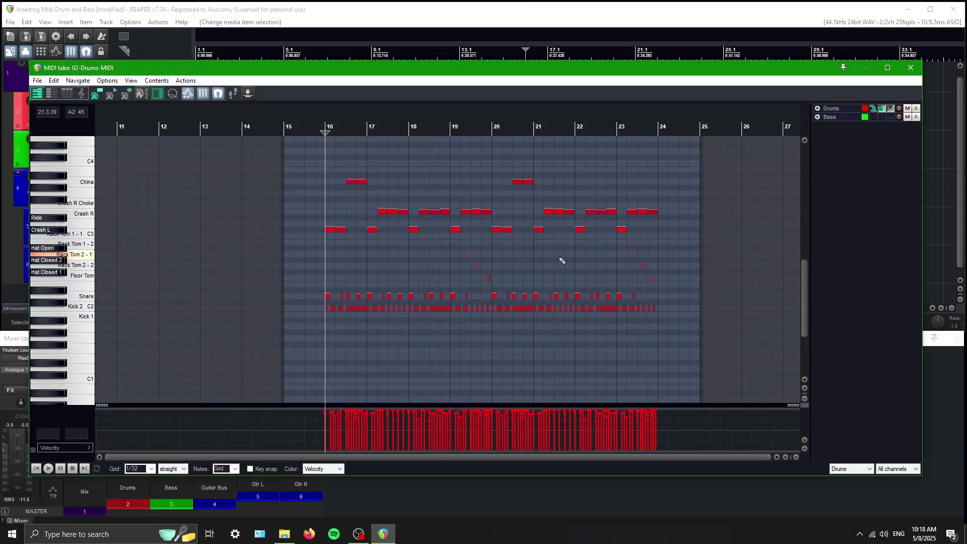
{"action": "right_click", "coordinate": [74, 307]}
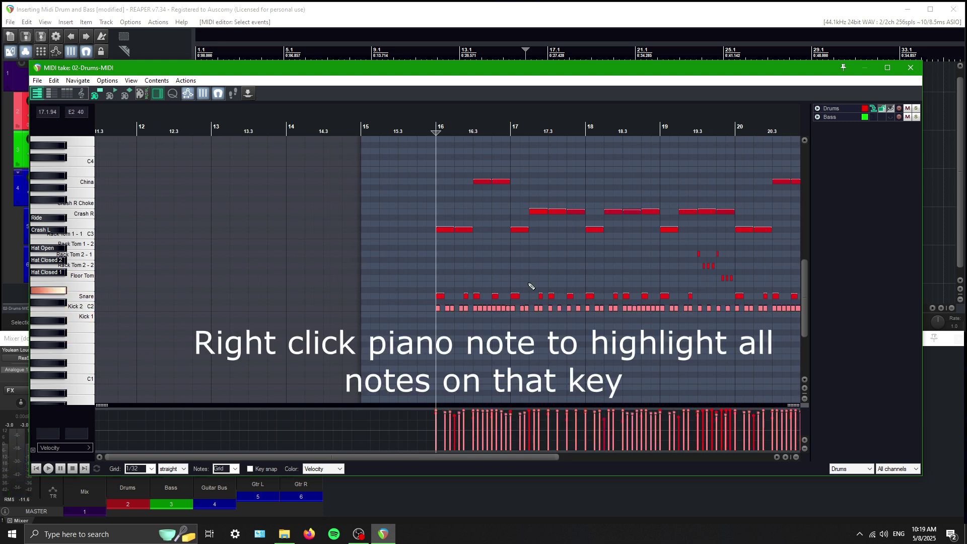
{"action": "scroll", "coordinate": [529, 285], "scroll_direction": "down", "scroll_amount": 5}
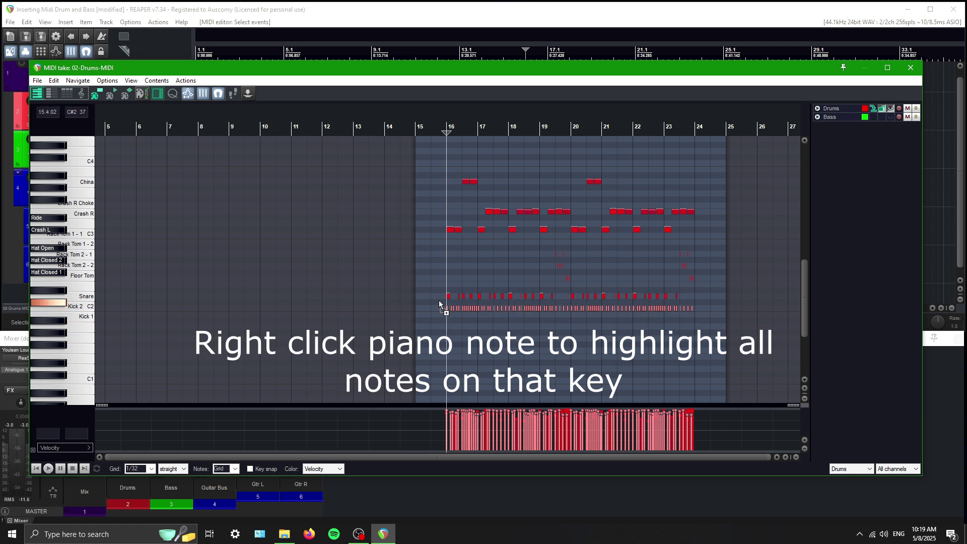
Switch the MIDI editor to the Bass track's notes and play around bar 15
{"action": "left_click", "coordinate": [871, 470]}
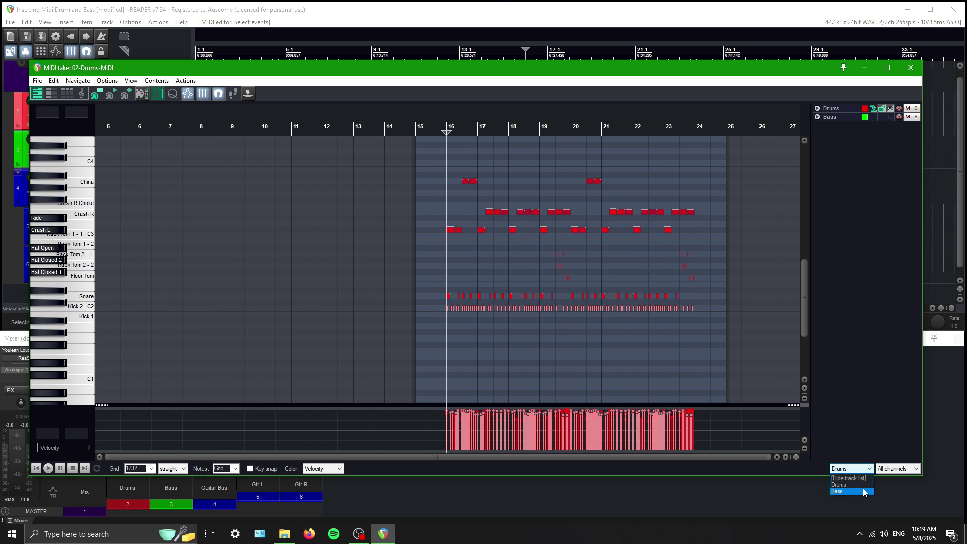
{"action": "left_click", "coordinate": [864, 492]}
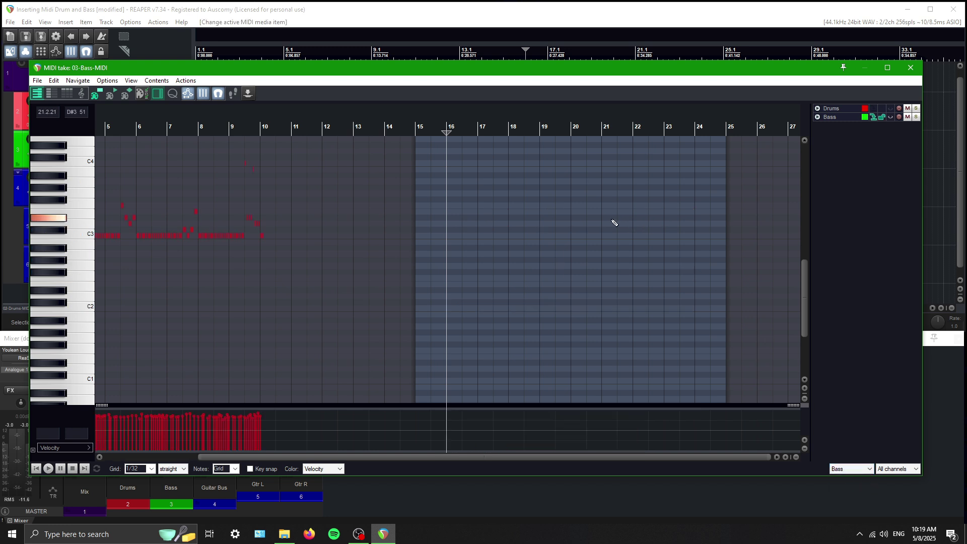
{"action": "key", "text": "space"}
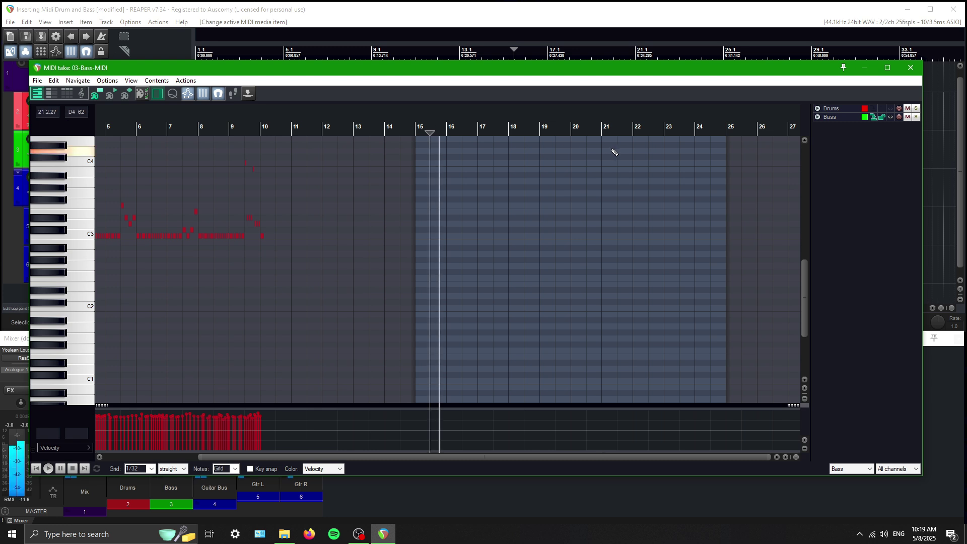
{"action": "key", "text": "space"}
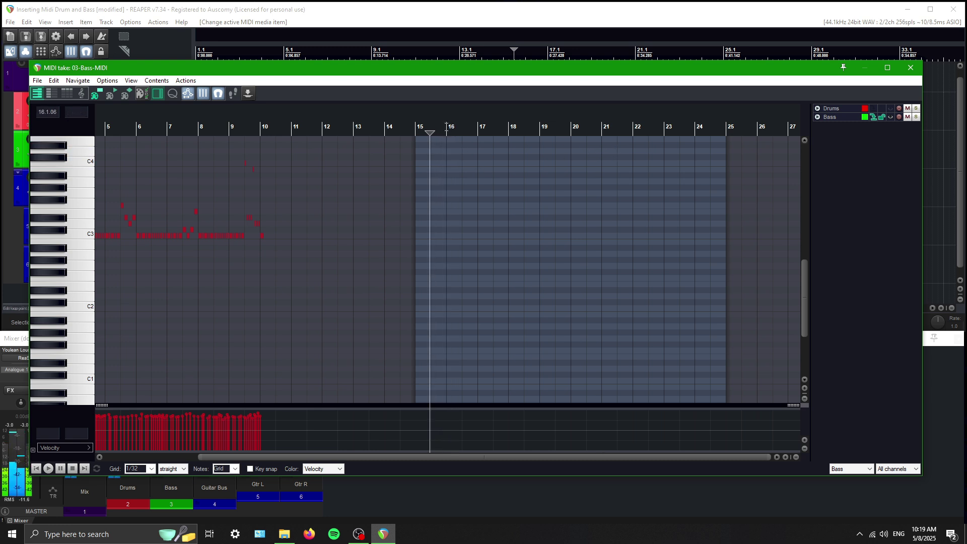
Paste the copied kick rhythm into the bass item at bar 16 as C2 notes
{"action": "left_click", "coordinate": [446, 127]}
{"action": "scroll", "coordinate": [533, 176], "scroll_direction": "up", "scroll_amount": 5}
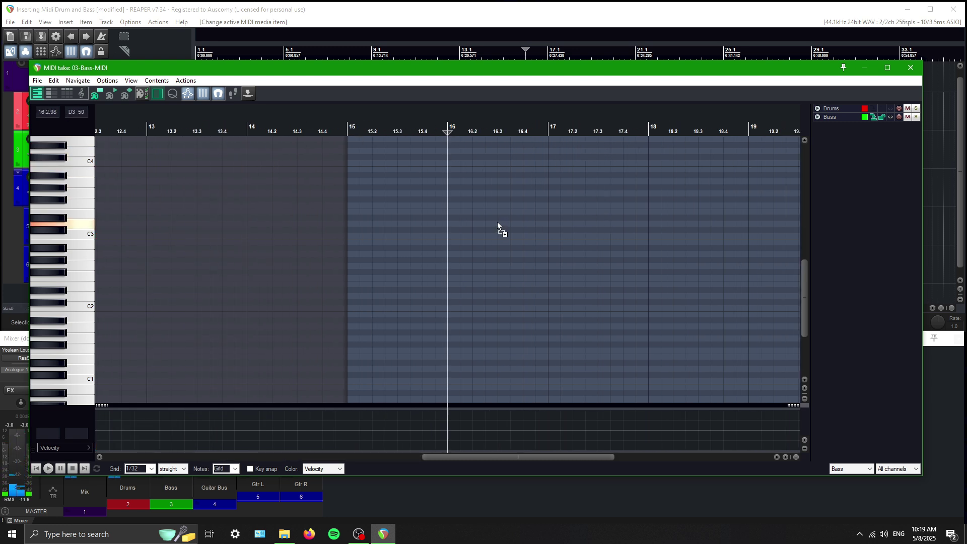
{"action": "key", "text": "ctrl+v"}
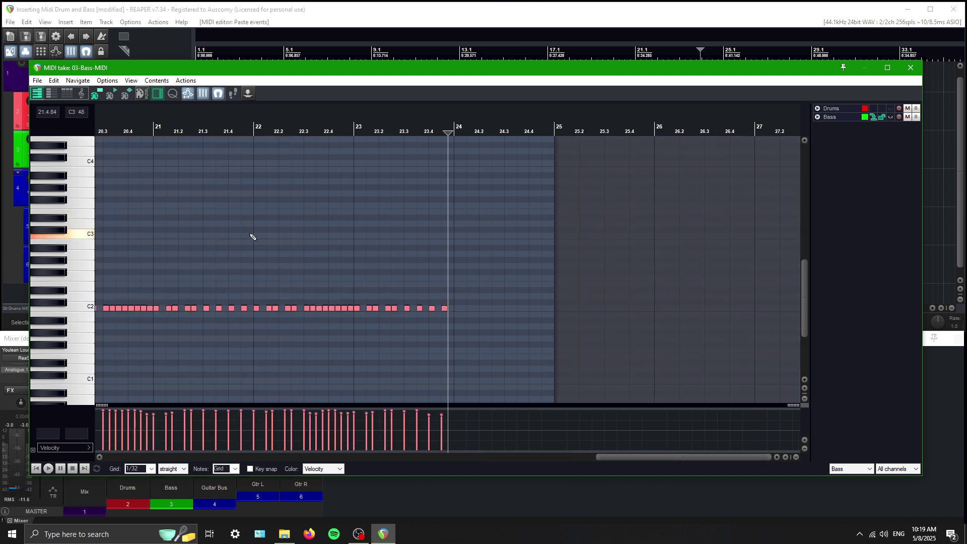
{"action": "scroll", "coordinate": [252, 235], "scroll_direction": "down", "scroll_amount": 4}
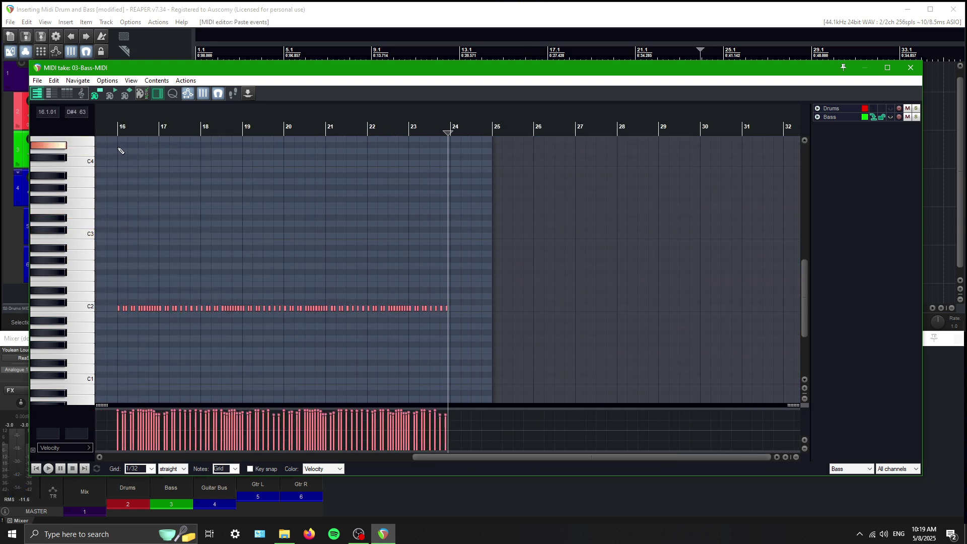
{"action": "left_click", "coordinate": [120, 128]}
{"action": "scroll", "coordinate": [256, 237], "scroll_direction": "up", "scroll_amount": 1}
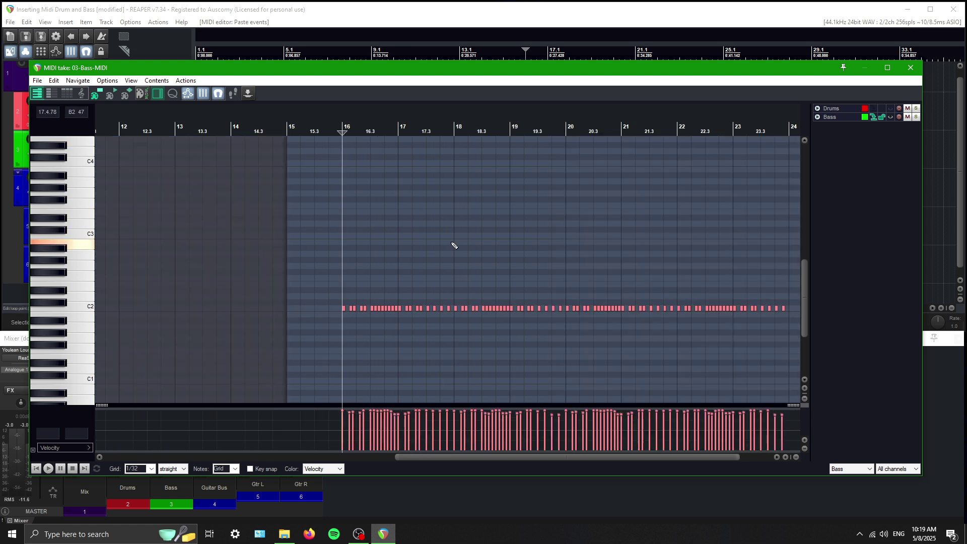
{"action": "scroll", "coordinate": [505, 289], "scroll_direction": "up", "scroll_amount": 1}
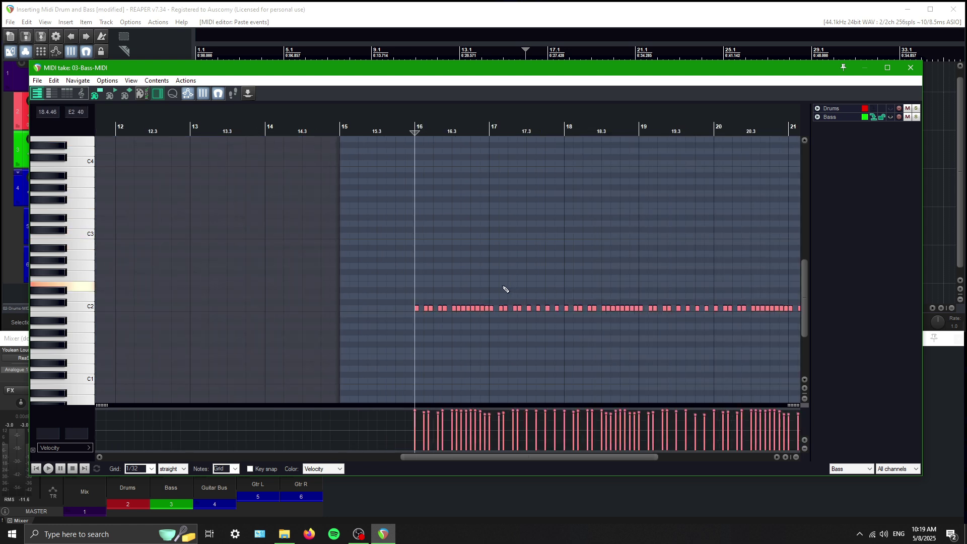
Lengthen the short C2 bass notes around bars 17–18 so they join without gaps
{"action": "left_click", "coordinate": [529, 333]}
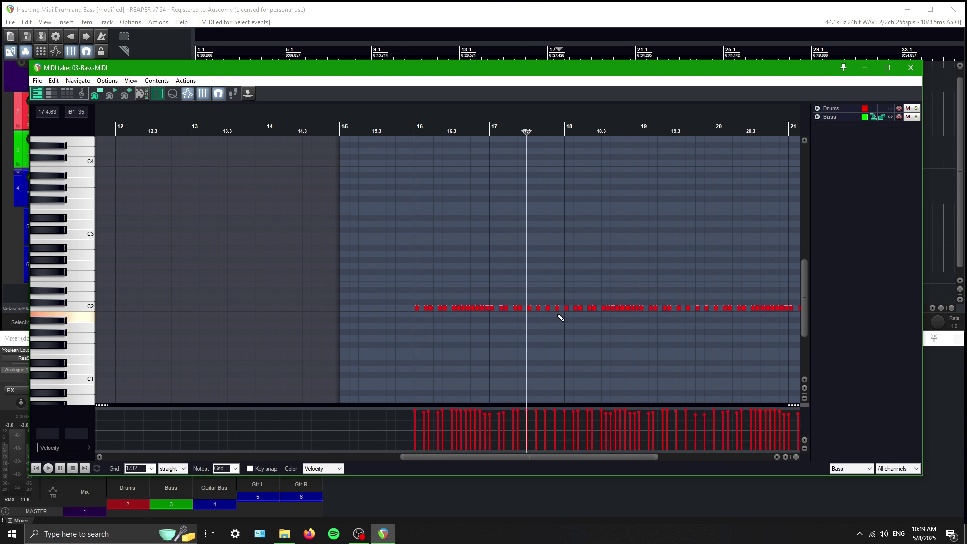
{"action": "left_click_drag", "start_coordinate": [528, 311], "coordinate": [556, 312]}
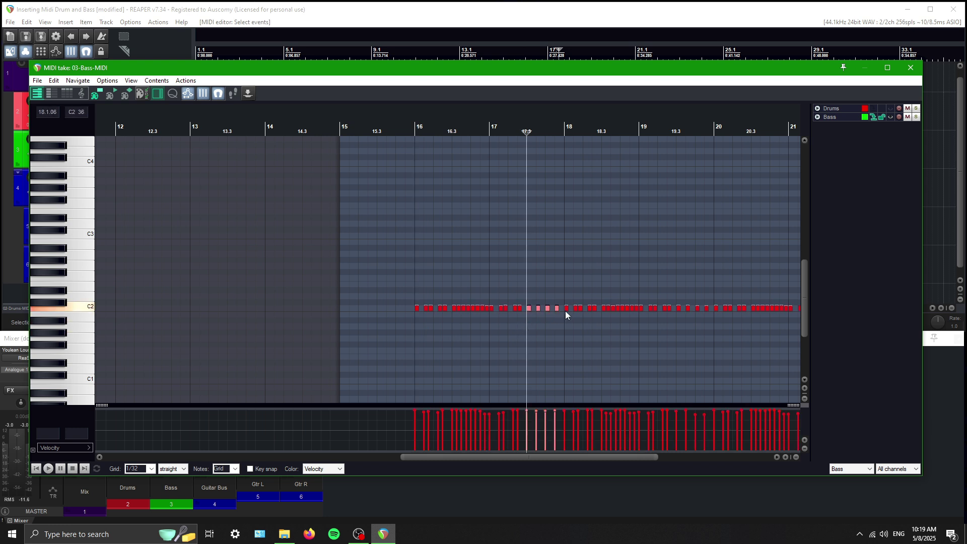
{"action": "scroll", "coordinate": [530, 309], "scroll_direction": "up", "scroll_amount": 2}
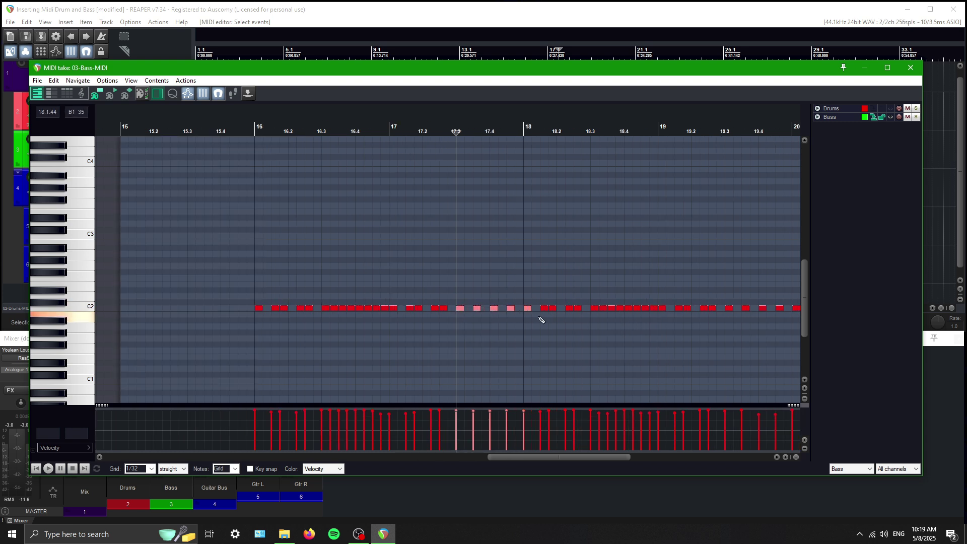
{"action": "left_click_drag", "start_coordinate": [463, 308], "coordinate": [468, 313]}
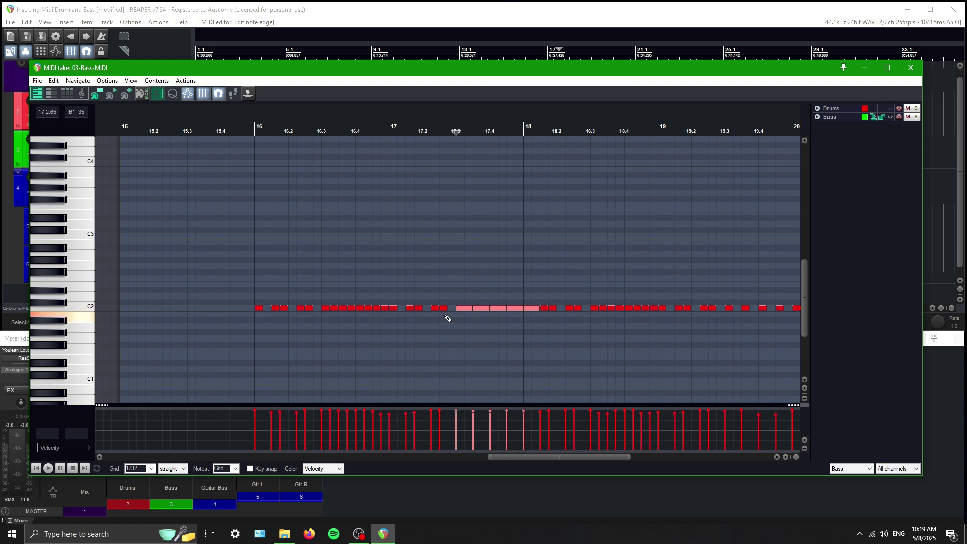
{"action": "left_click_drag", "start_coordinate": [432, 311], "coordinate": [445, 311]}
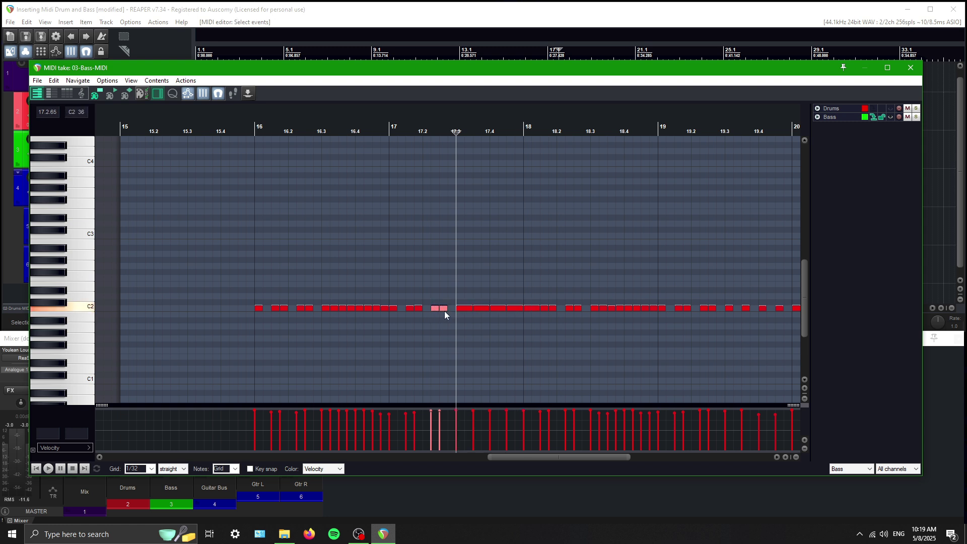
{"action": "left_click", "coordinate": [443, 309]}
{"action": "left_click_drag", "start_coordinate": [446, 309], "coordinate": [452, 316]}
{"action": "left_click_drag", "start_coordinate": [395, 310], "coordinate": [402, 313]}
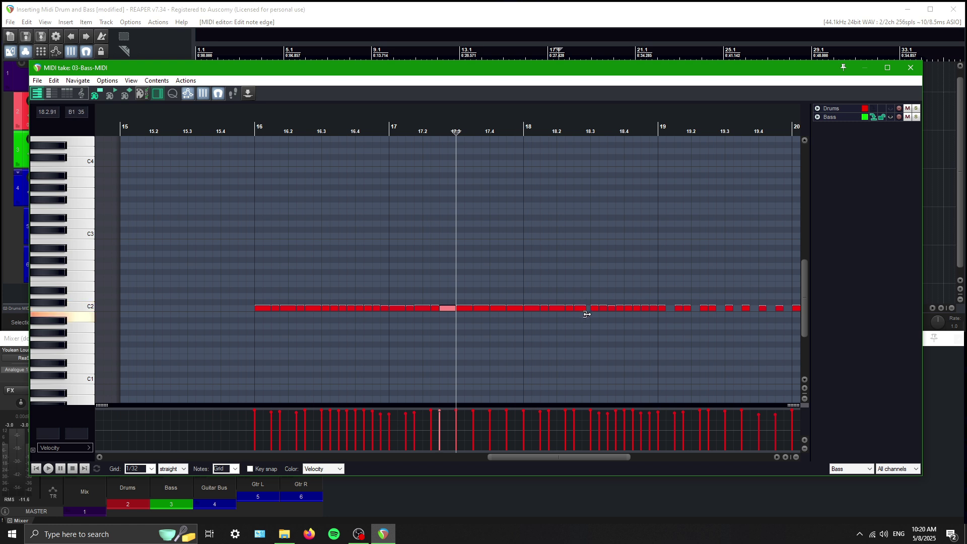
{"action": "left_click_drag", "start_coordinate": [555, 455], "coordinate": [602, 441]}
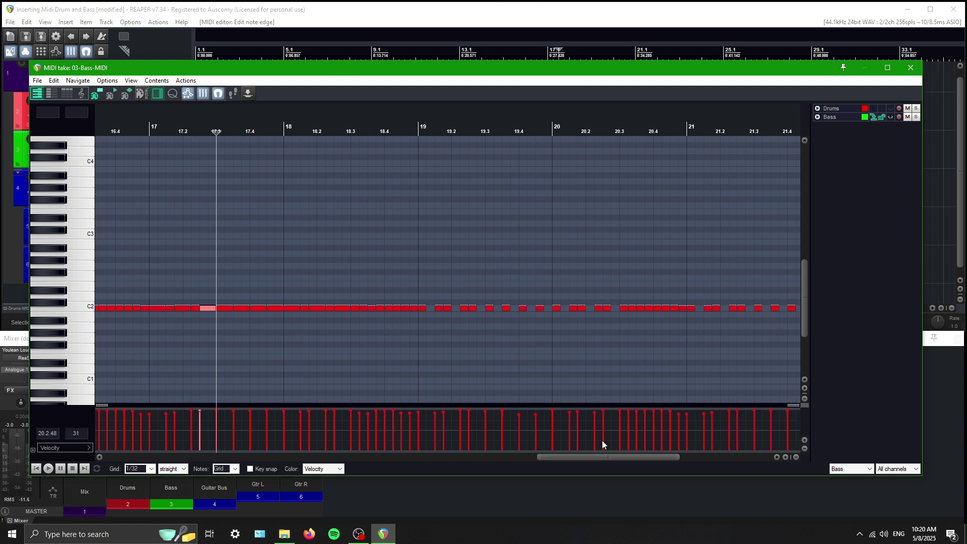
Play from about bar 18.4, toggling solo on the Bass track to compare it with the mix
{"action": "left_click", "coordinate": [411, 355]}
{"action": "key", "text": "space"}
{"action": "key", "text": "space"}
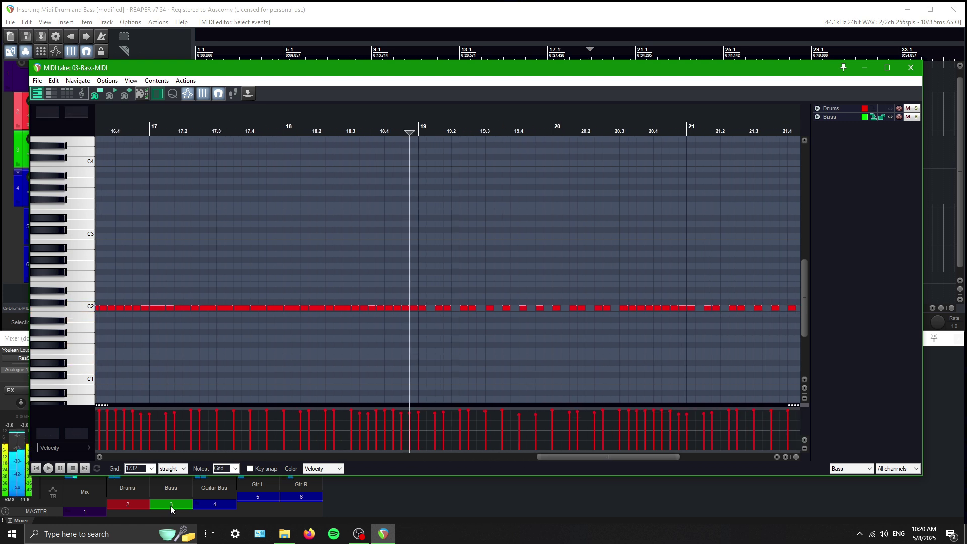
{"action": "left_click", "coordinate": [173, 504]}
{"action": "left_click", "coordinate": [185, 453]}
{"action": "key", "text": "space"}
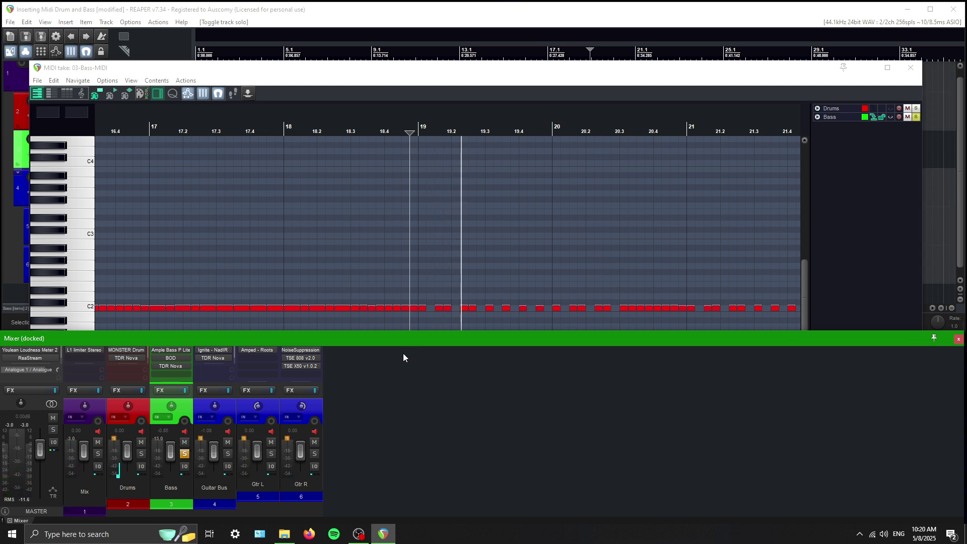
Re-solo the Bass track and bring back the bass MIDI editor showing bars 16–24
{"action": "key", "text": "space"}
{"action": "left_click", "coordinate": [184, 453]}
{"action": "key", "text": "space"}
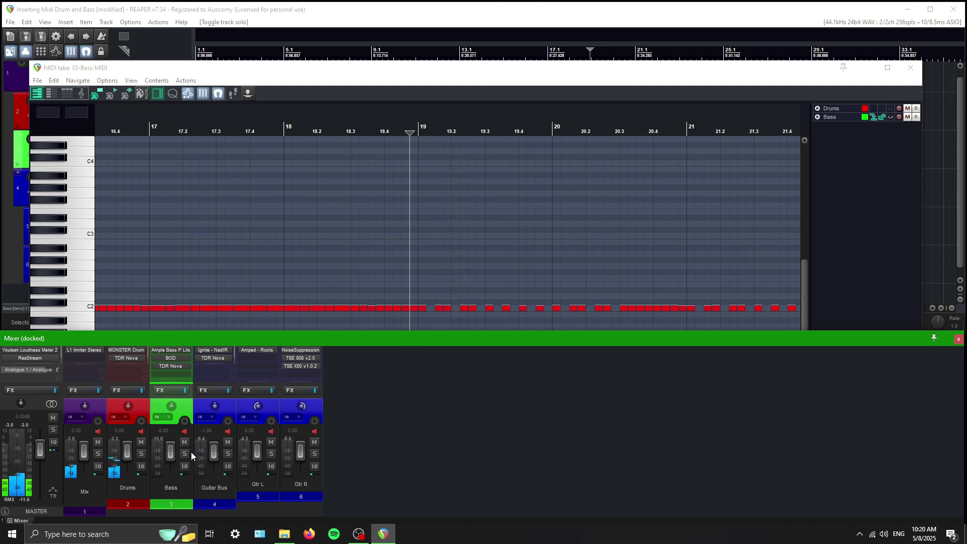
{"action": "left_click", "coordinate": [184, 454]}
{"action": "key", "text": "space"}
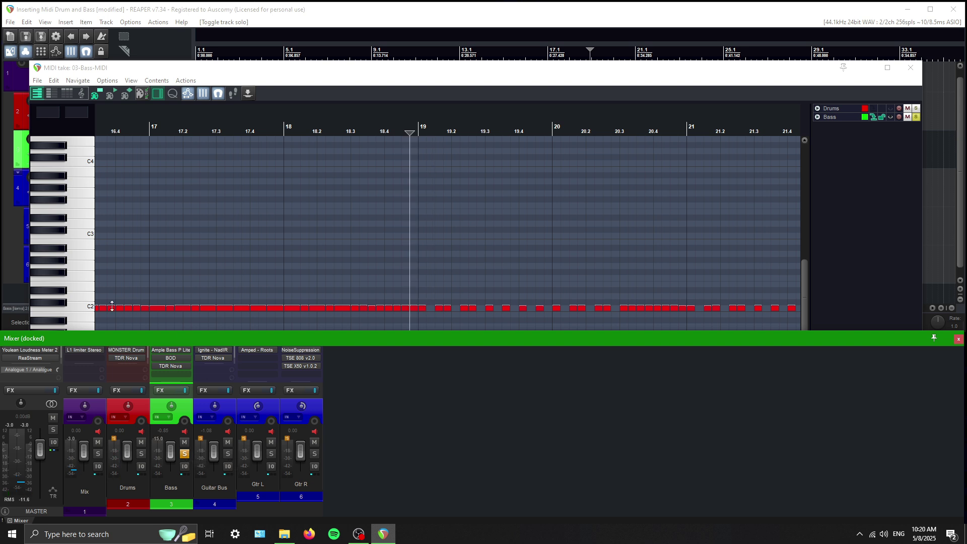
{"action": "left_click", "coordinate": [89, 312]}
{"action": "left_click", "coordinate": [184, 454]}
{"action": "scroll", "coordinate": [484, 274], "scroll_direction": "down", "scroll_amount": 5}
Select all bass notes and transpose them up an octave from C2 to C3
{"action": "left_click", "coordinate": [529, 307]}
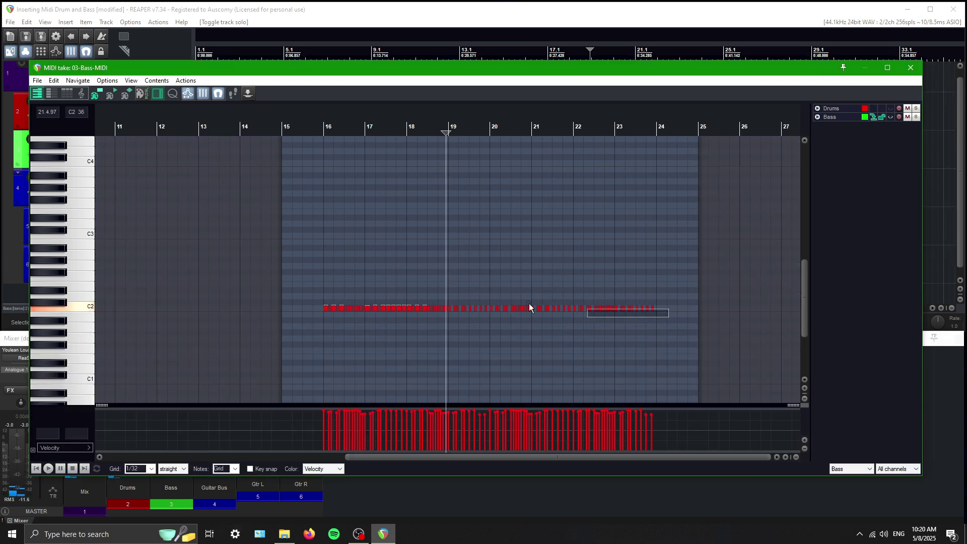
{"action": "key", "text": "ctrl+a"}
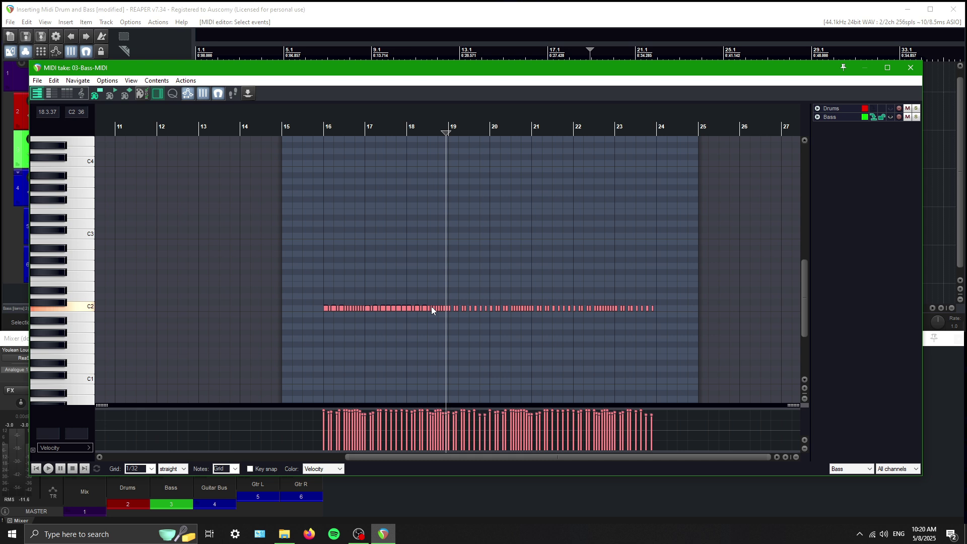
{"action": "key", "text": "Up"}
{"action": "key", "text": "Up"}
{"action": "key", "text": "Up"}
{"action": "key", "text": "Up"}
{"action": "key", "text": "Up"}
{"action": "key", "text": "Up"}
{"action": "key", "text": "Up"}
{"action": "key", "text": "Up"}
{"action": "key", "text": "Up"}
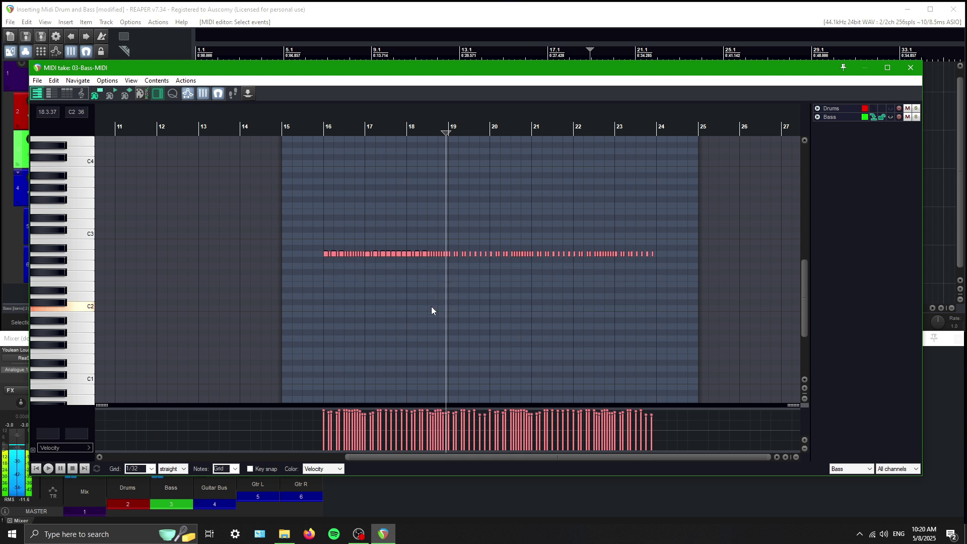
{"action": "key", "text": "Up"}
{"action": "key", "text": "Up"}
{"action": "key", "text": "Up"}
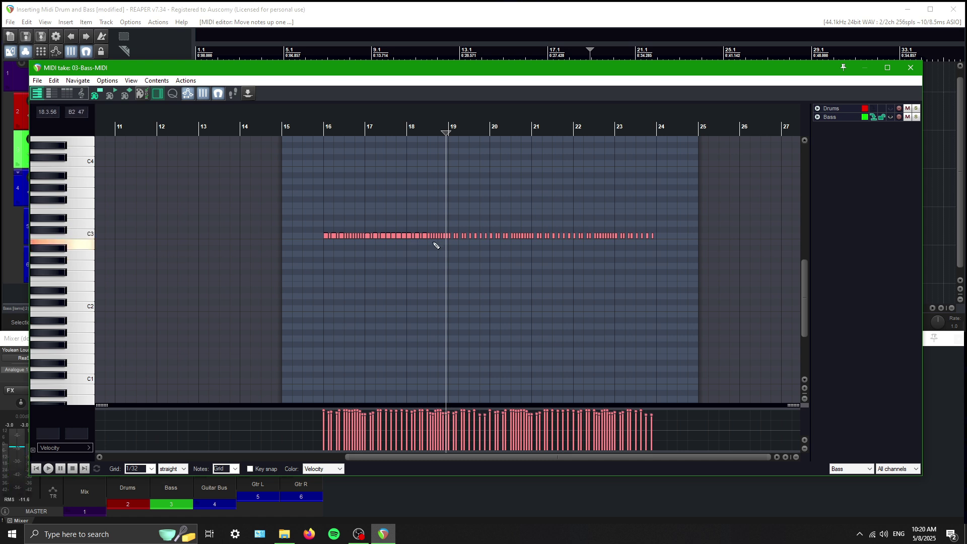
Play the raised bass from bar 16, then solo the Bass track and play it alone
{"action": "left_click", "coordinate": [324, 131]}
{"action": "key", "text": "space"}
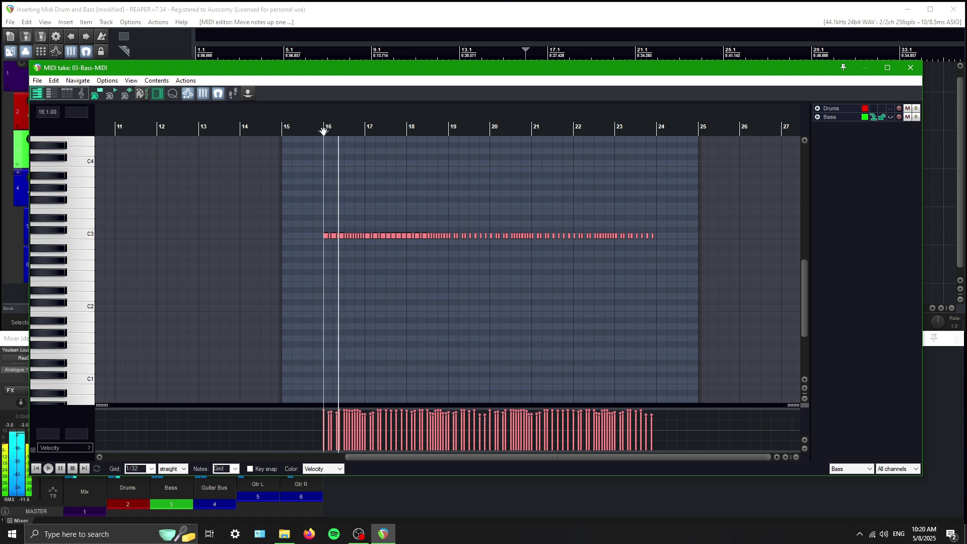
{"action": "left_click", "coordinate": [175, 503]}
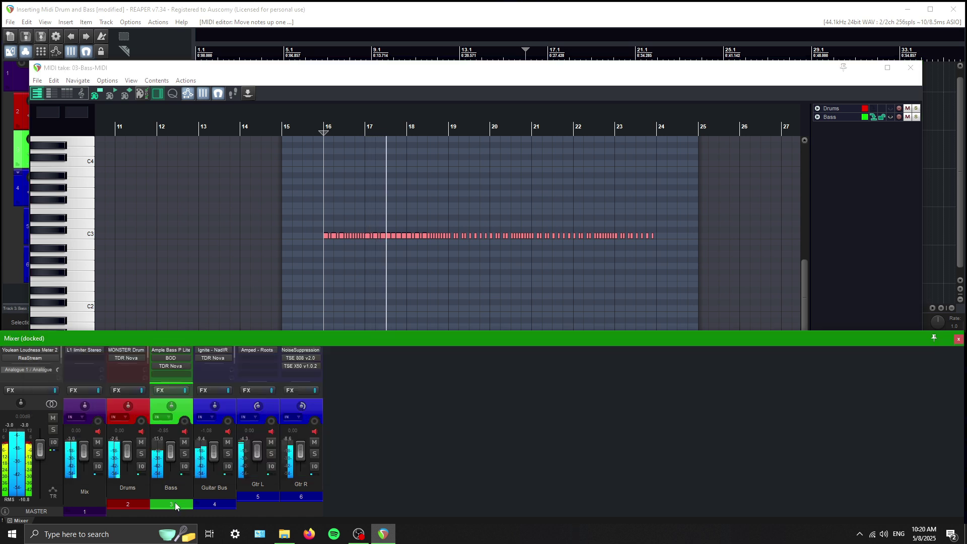
{"action": "key", "text": "space"}
{"action": "left_click", "coordinate": [453, 252]}
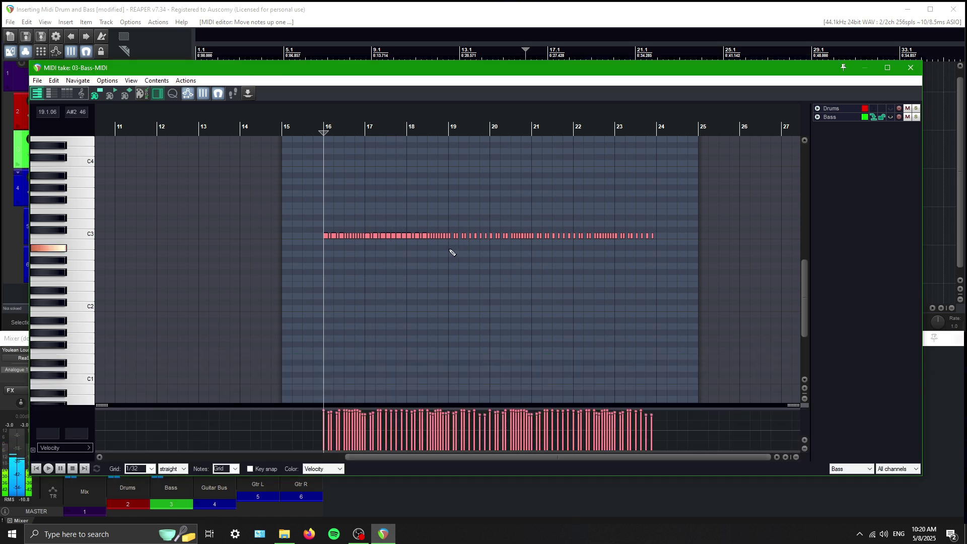
{"action": "scroll", "coordinate": [452, 252], "scroll_direction": "up", "scroll_amount": 4}
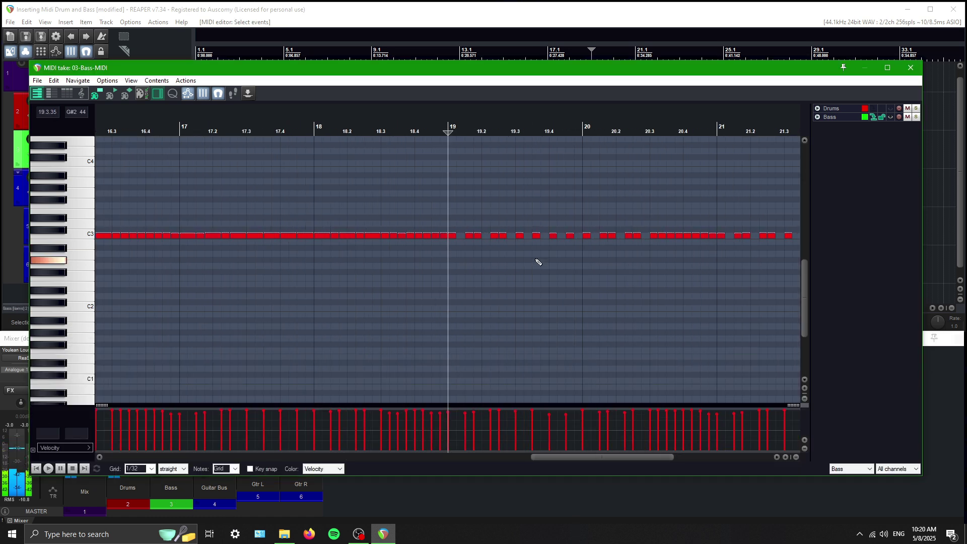
{"action": "left_click", "coordinate": [160, 502]}
{"action": "left_click", "coordinate": [184, 454]}
{"action": "key", "text": "space"}
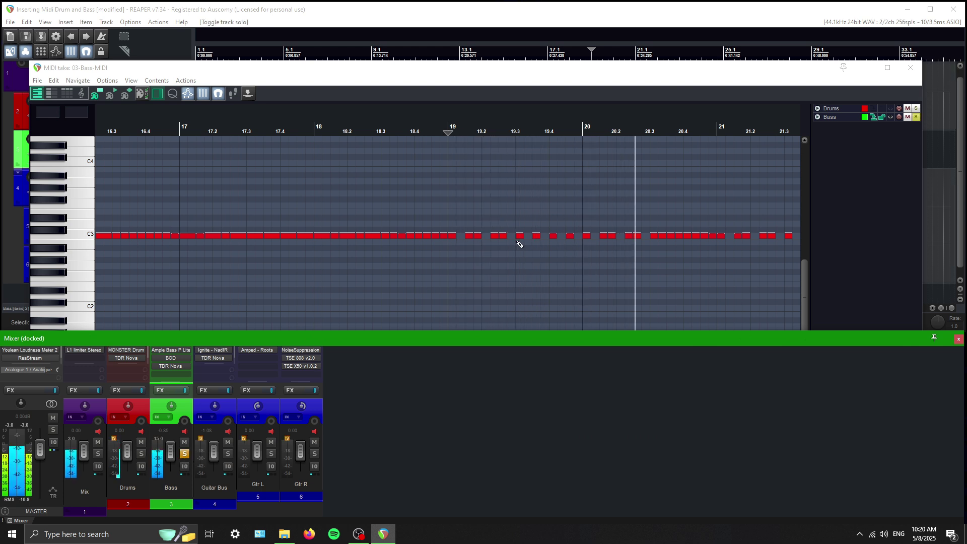
Re-solo the Bass track, replay the C3 bass from bar 16, and reposition the MIDI editor window
{"action": "key", "text": "space"}
{"action": "scroll", "coordinate": [514, 248], "scroll_direction": "down", "scroll_amount": 3}
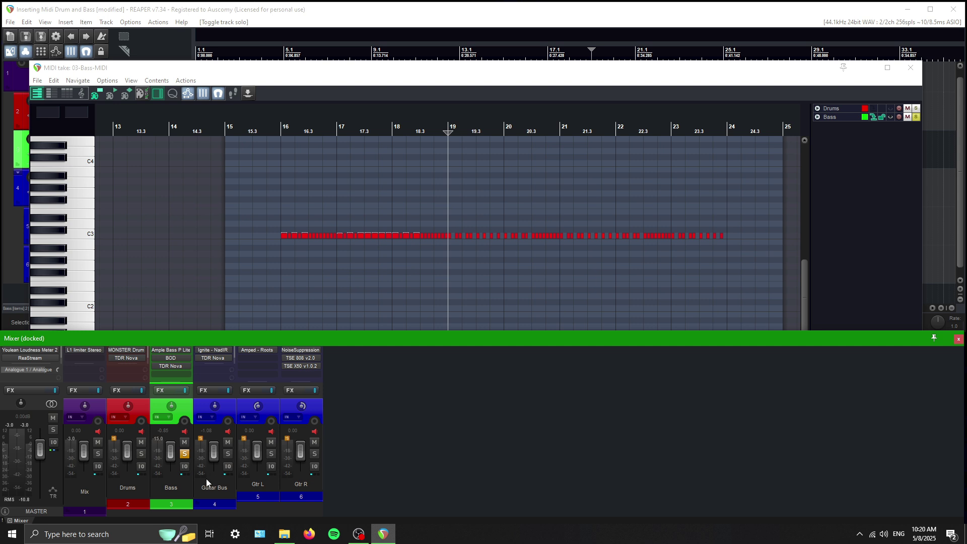
{"action": "left_click", "coordinate": [184, 453]}
{"action": "left_click", "coordinate": [187, 456]}
{"action": "left_click", "coordinate": [281, 272]}
{"action": "key", "text": "space"}
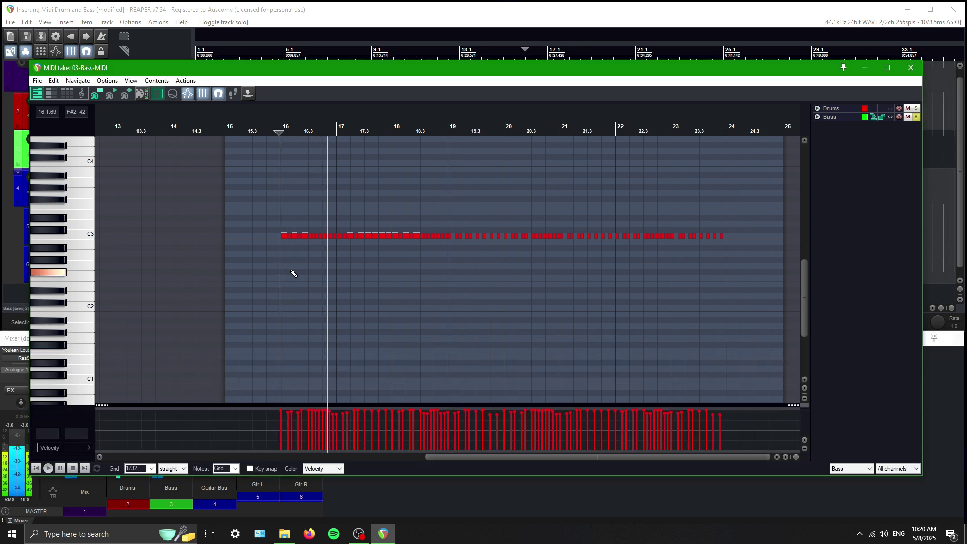
{"action": "key", "text": "space"}
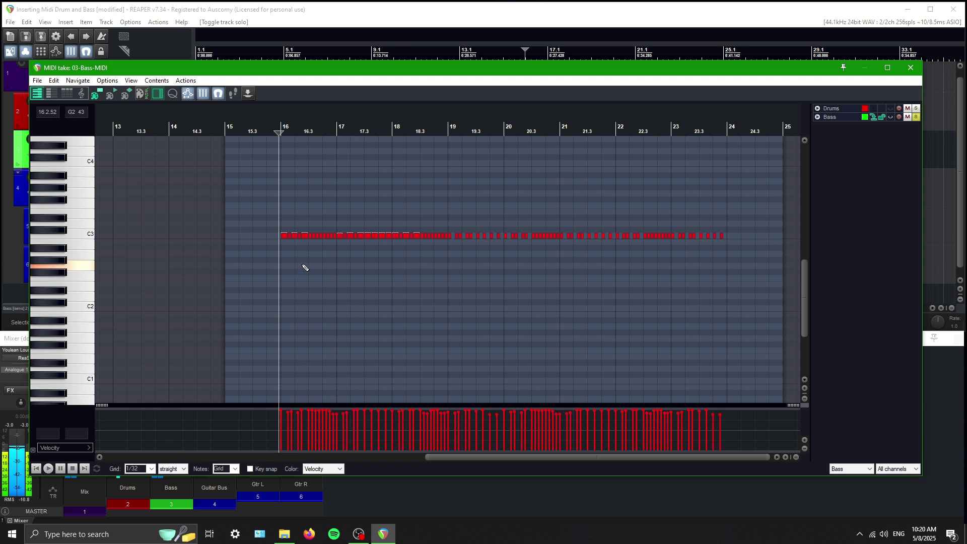
{"action": "left_click", "coordinate": [180, 509]}
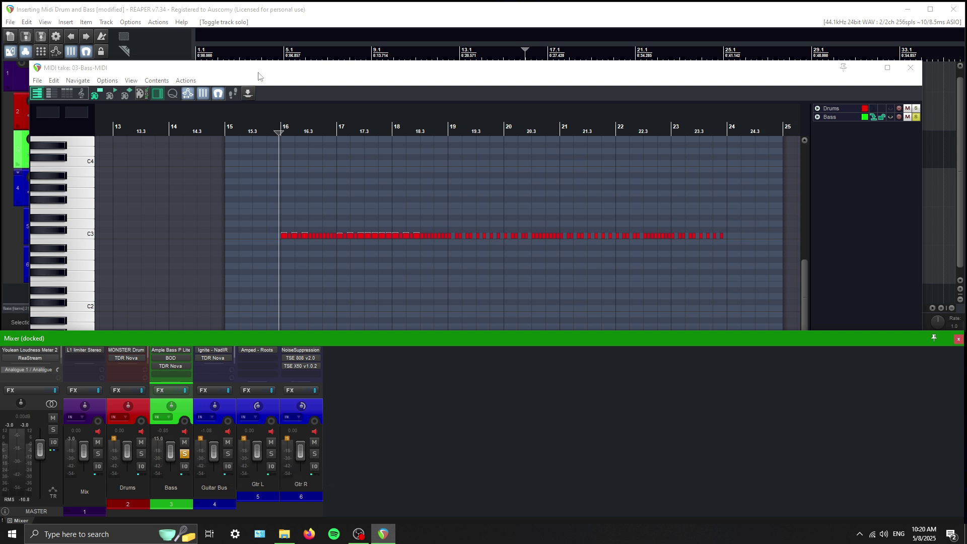
{"action": "left_click_drag", "start_coordinate": [259, 76], "coordinate": [284, 32]}
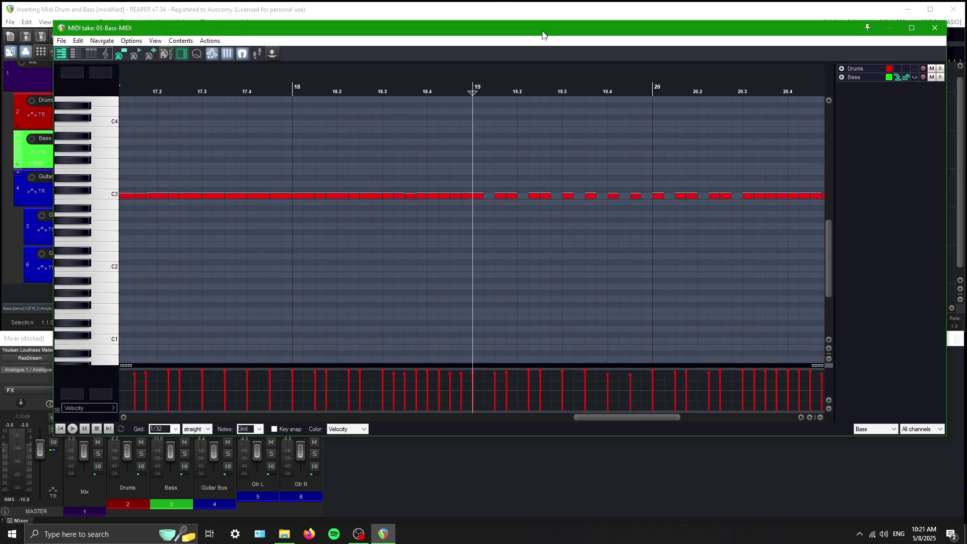
Replay from bar 16 and select the four opening bass notes at bar 16
{"action": "left_click_drag", "start_coordinate": [544, 24], "coordinate": [537, 52]}
{"action": "left_click", "coordinate": [301, 116]}
{"action": "key", "text": "space"}
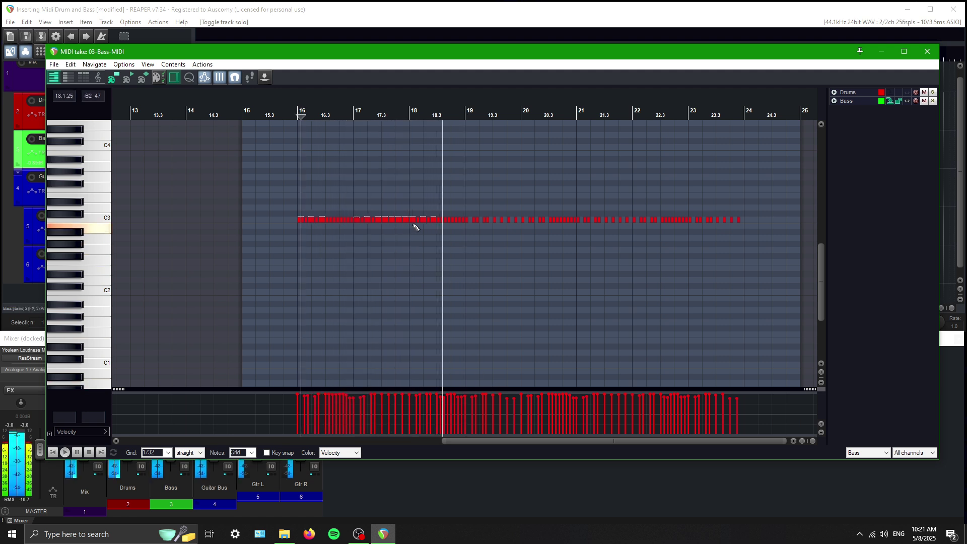
{"action": "key", "text": "space"}
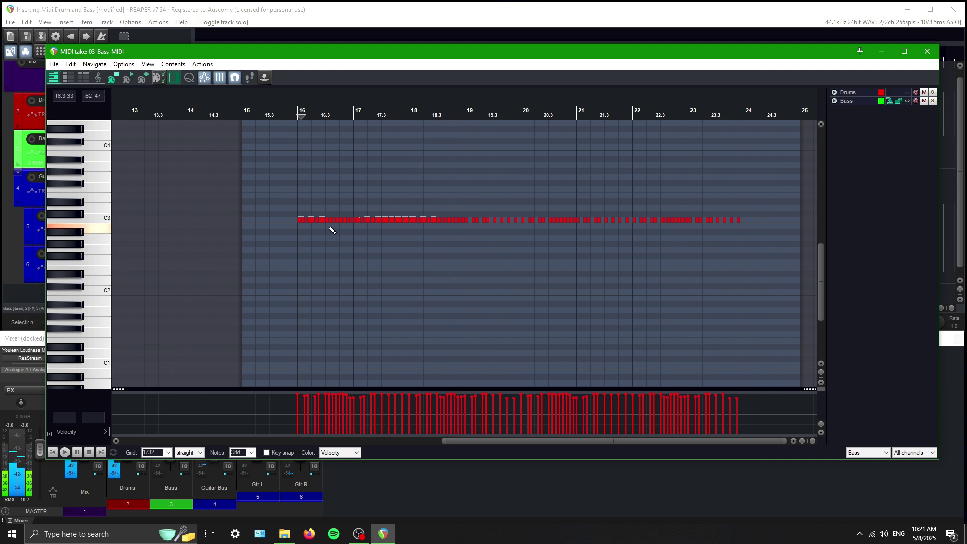
{"action": "left_click_drag", "start_coordinate": [333, 230], "coordinate": [283, 220]}
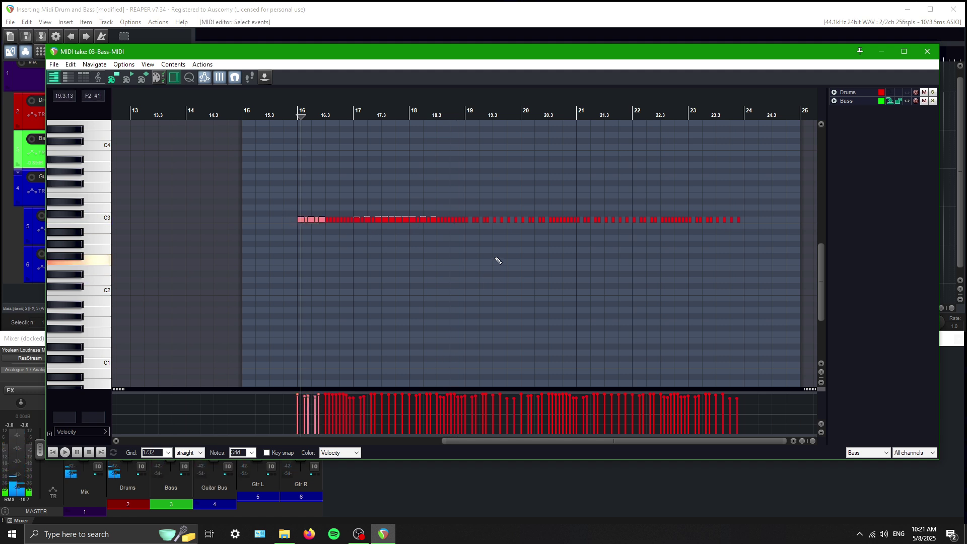
Delete the bass notes just after bar 19, paste the bar-16 notes there, and play it
{"action": "left_click", "coordinate": [465, 244]}
{"action": "key", "text": "space"}
{"action": "key", "text": "space"}
{"action": "left_click_drag", "start_coordinate": [491, 226], "coordinate": [465, 219]}
{"action": "key", "text": "Delete"}
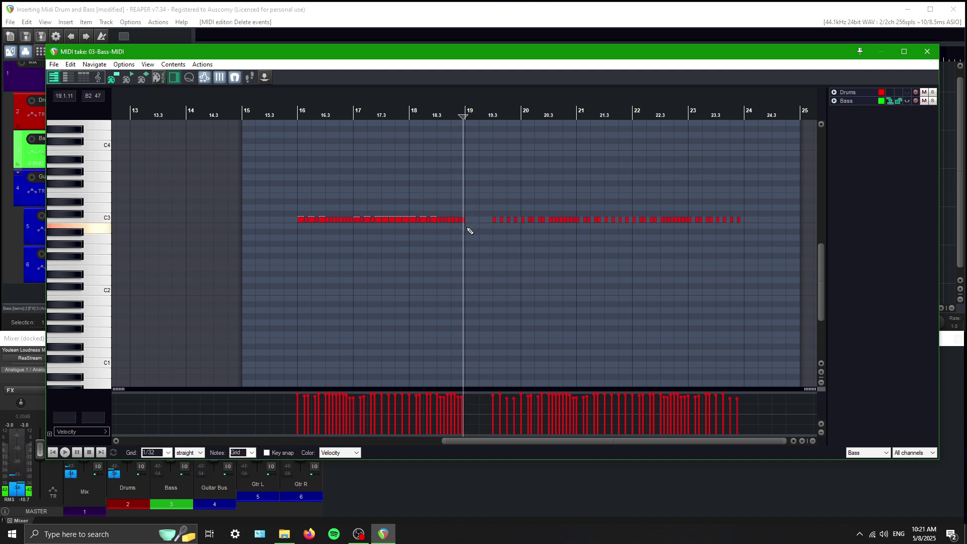
{"action": "left_click", "coordinate": [468, 232]}
{"action": "key", "text": "ctrl+v"}
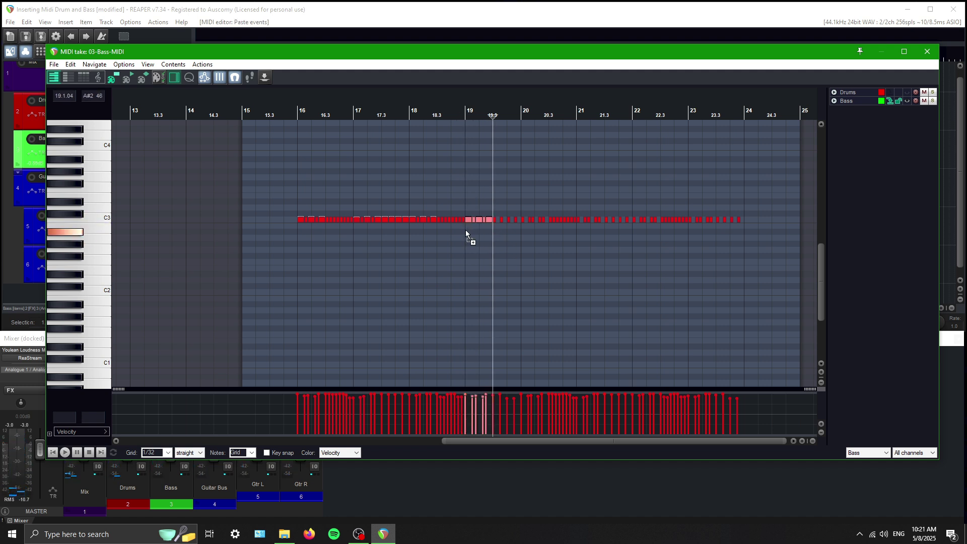
{"action": "key", "text": "space"}
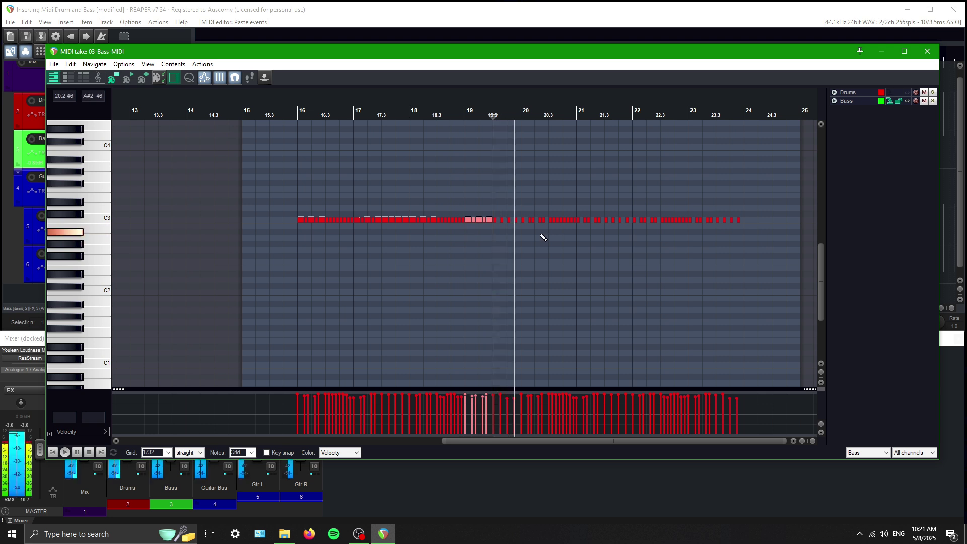
{"action": "scroll", "coordinate": [520, 236], "scroll_direction": "up", "scroll_amount": 3}
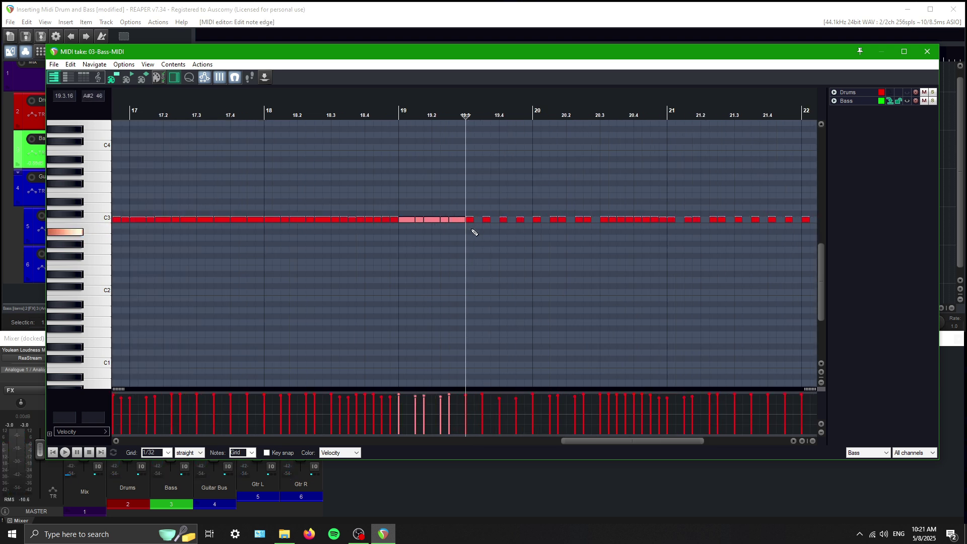
Play back the new bass ending from about bar 16.4
{"action": "scroll", "coordinate": [330, 237], "scroll_direction": "down", "scroll_amount": 3}
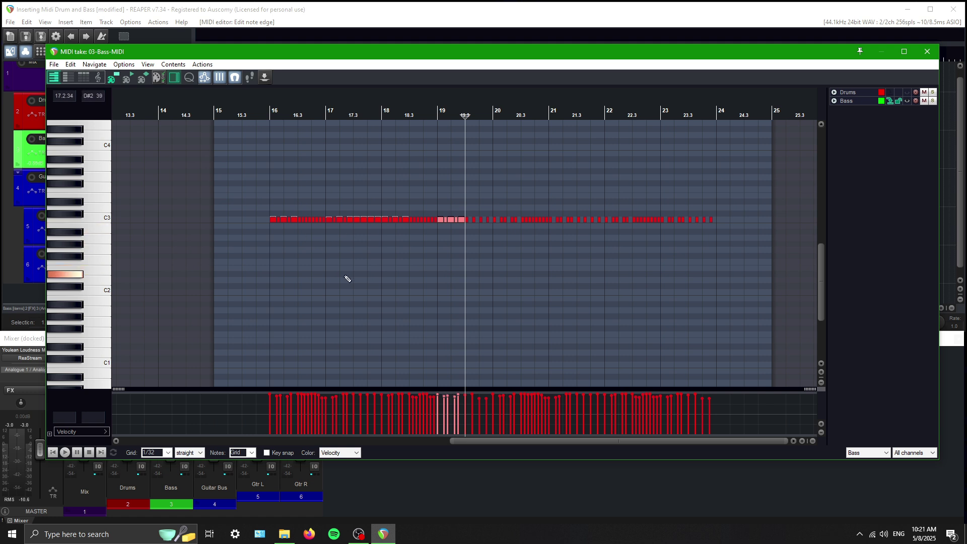
{"action": "left_click", "coordinate": [324, 261]}
{"action": "key", "text": "space"}
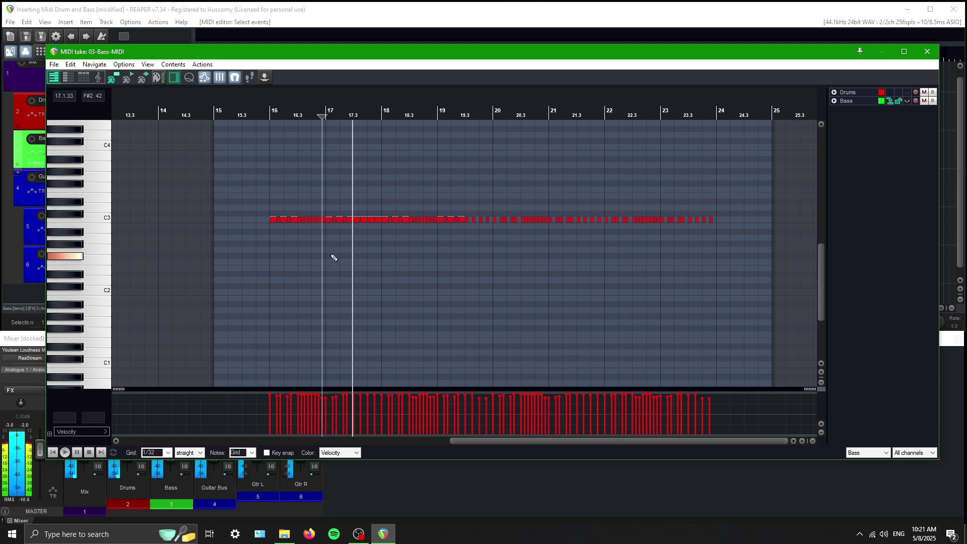
{"action": "key", "text": "space"}
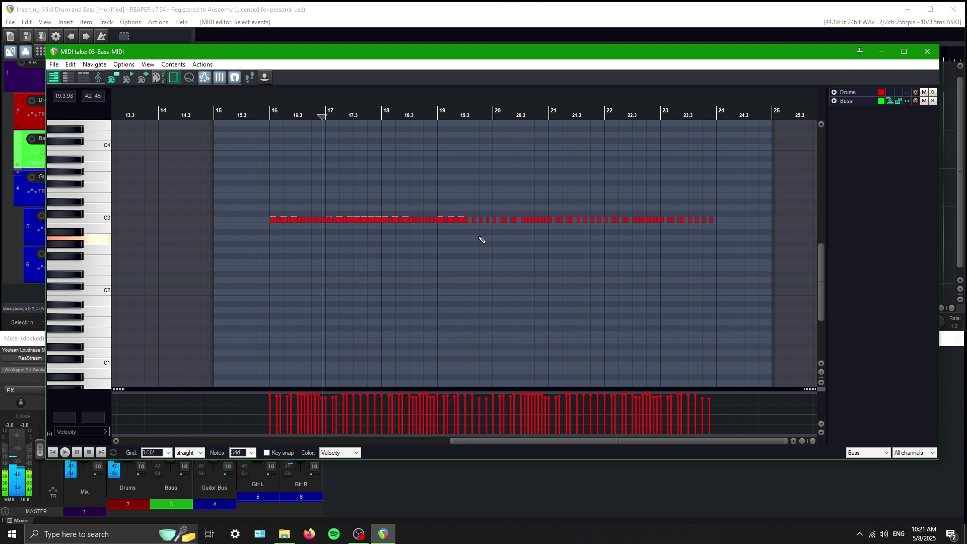
{"action": "scroll", "coordinate": [479, 238], "scroll_direction": "up", "scroll_amount": 4}
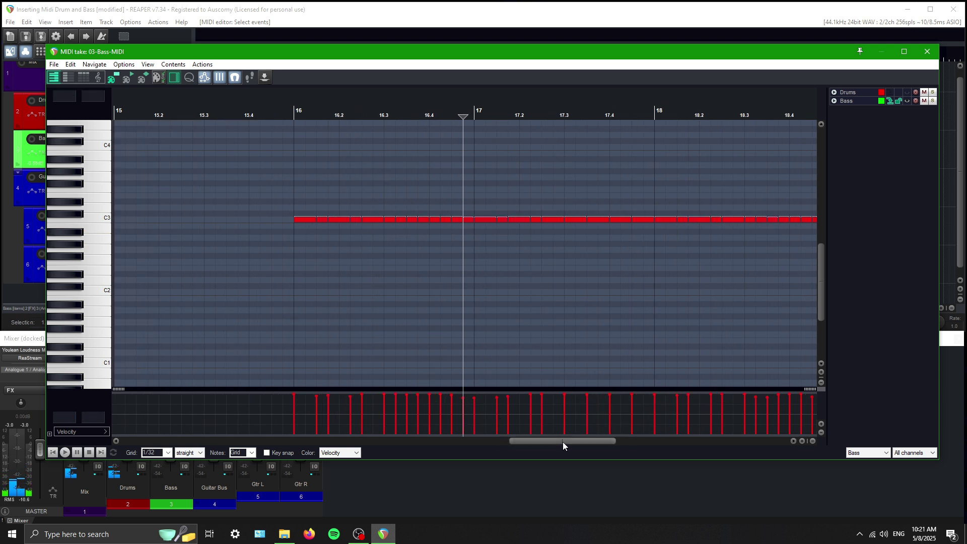
Raise the bass notes between bars 17.3 and 18 into a rising phrase ending on E3
{"action": "left_click_drag", "start_coordinate": [563, 445], "coordinate": [606, 443]}
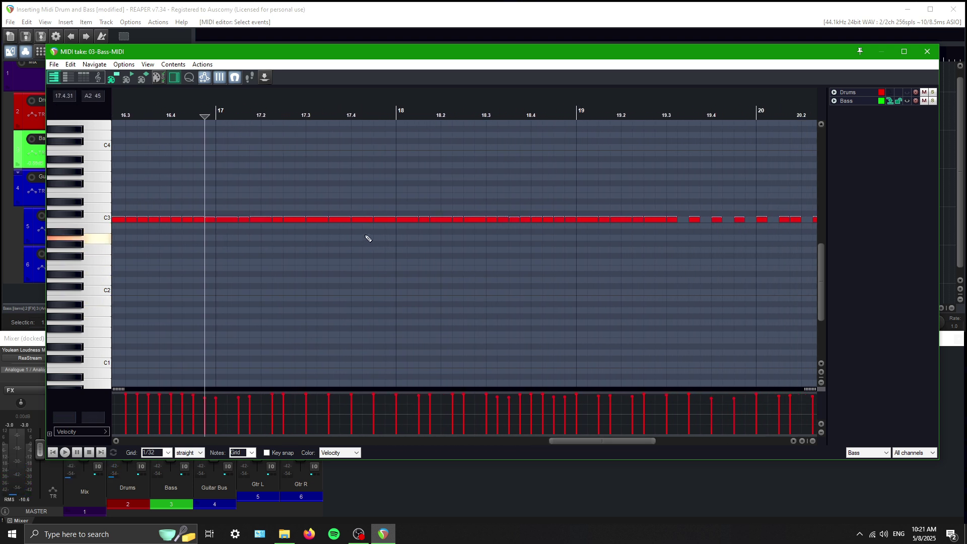
{"action": "scroll", "coordinate": [368, 239], "scroll_direction": "down", "scroll_amount": 1}
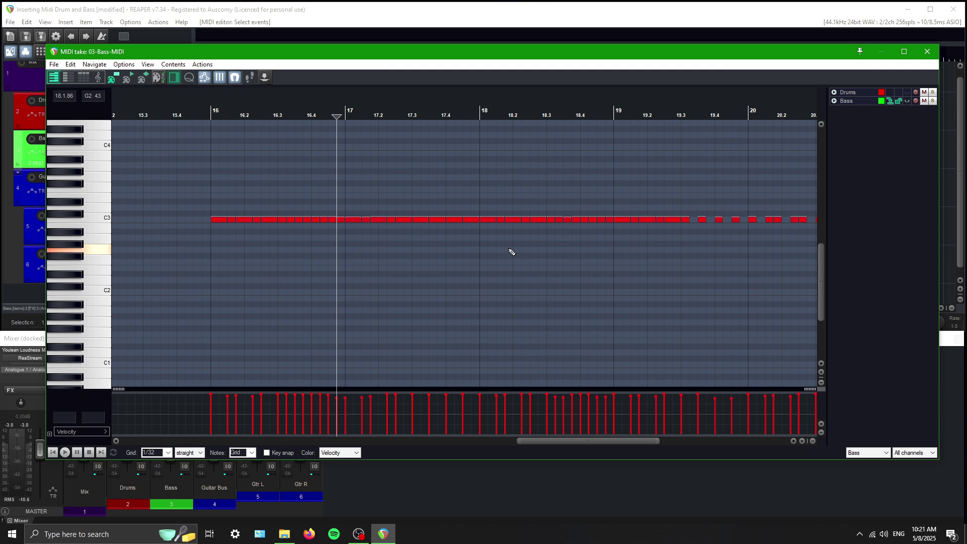
{"action": "key", "text": "space"}
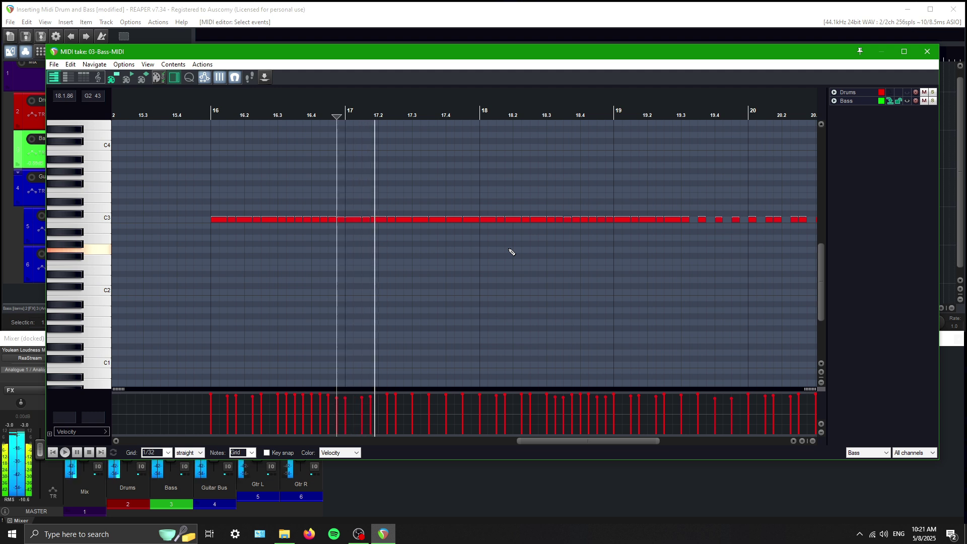
{"action": "key", "text": "space"}
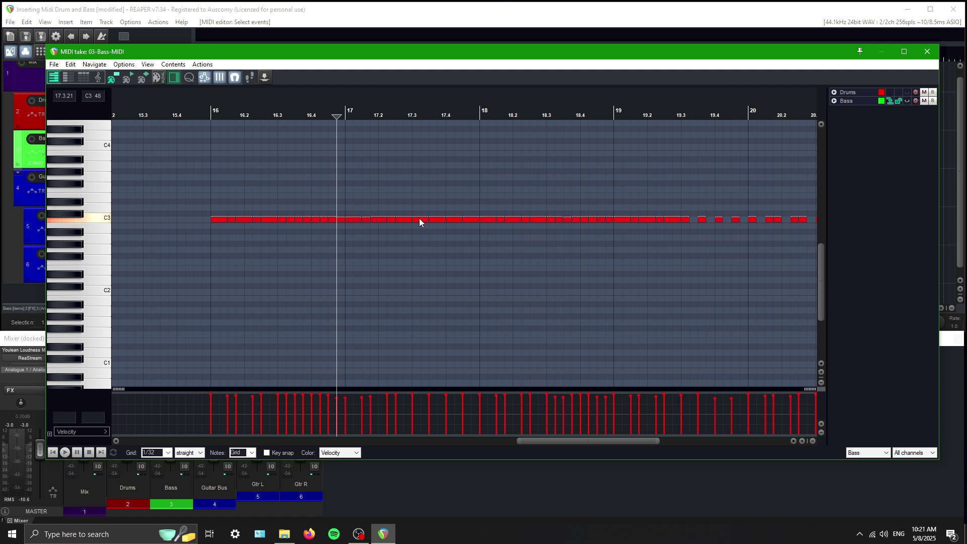
{"action": "left_click_drag", "start_coordinate": [421, 221], "coordinate": [467, 197]}
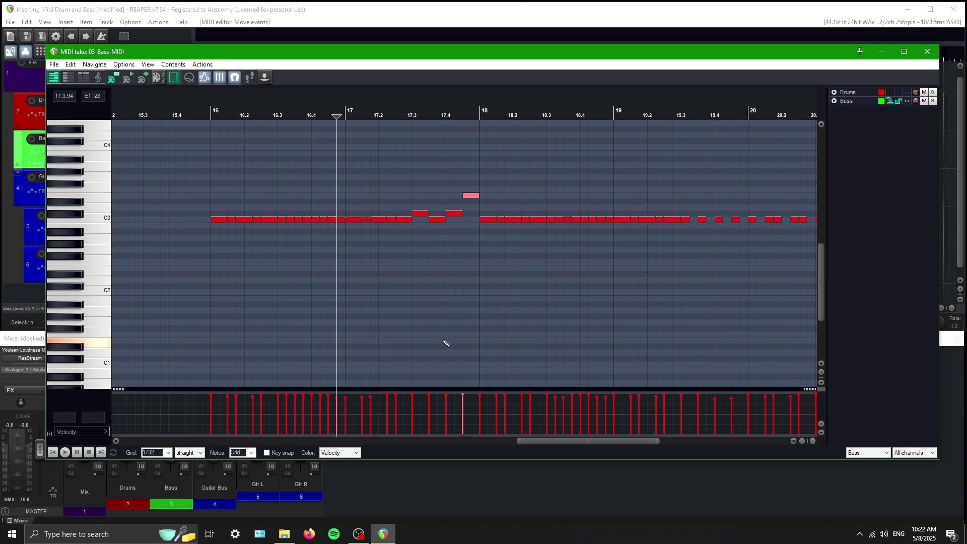
{"action": "left_click", "coordinate": [174, 497]}
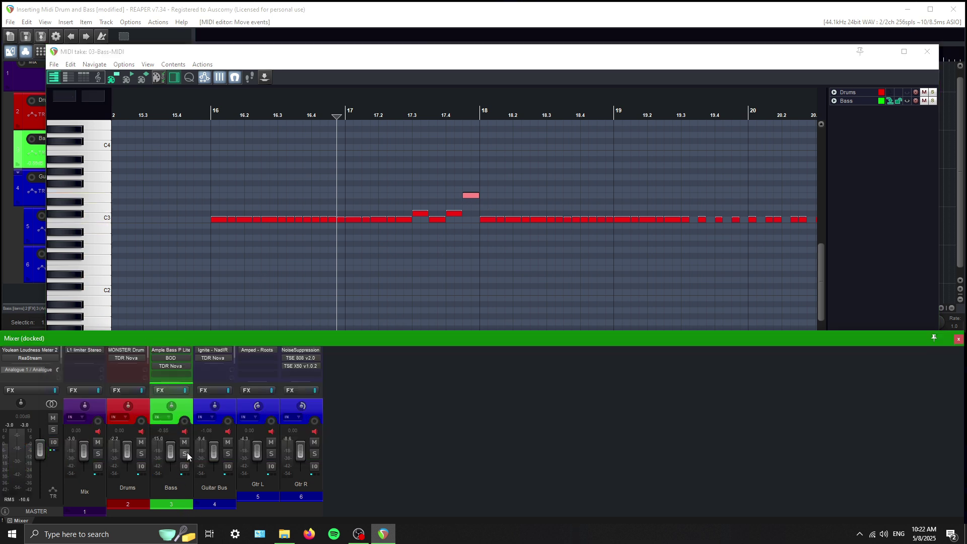
Audition the edited bass with the Guitar Bus soloed, then clear both solos
{"action": "left_click", "coordinate": [184, 453]}
{"action": "left_click", "coordinate": [228, 454]}
{"action": "key", "text": "space"}
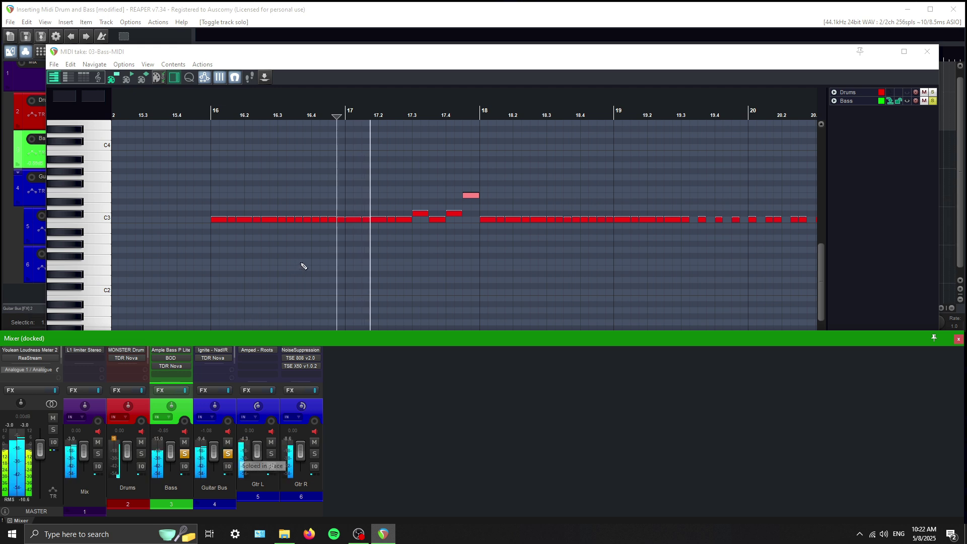
{"action": "key", "text": "space"}
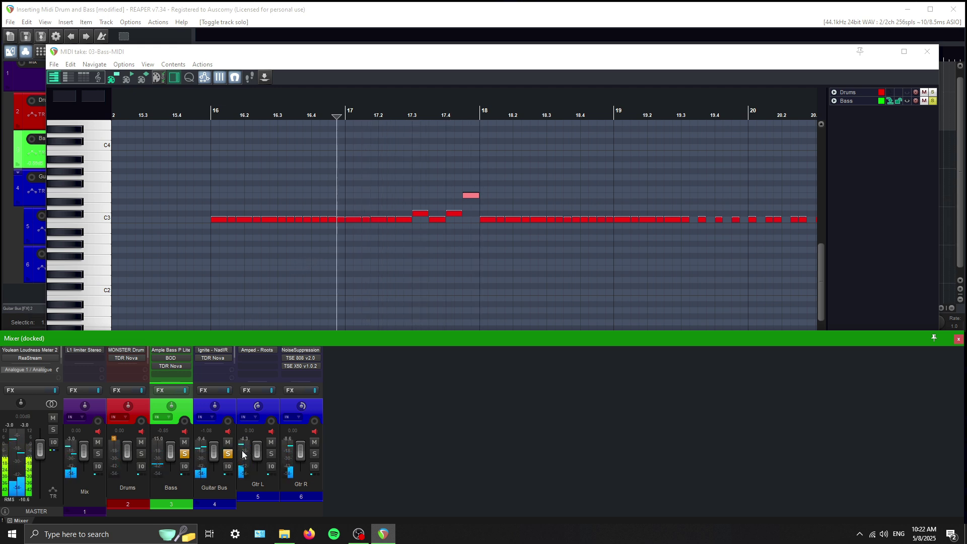
{"action": "left_click", "coordinate": [228, 454]}
{"action": "left_click", "coordinate": [184, 454]}
Play the full mix and bring the bass MIDI editor back to the front
{"action": "scroll", "coordinate": [430, 228], "scroll_direction": "down", "scroll_amount": 3}
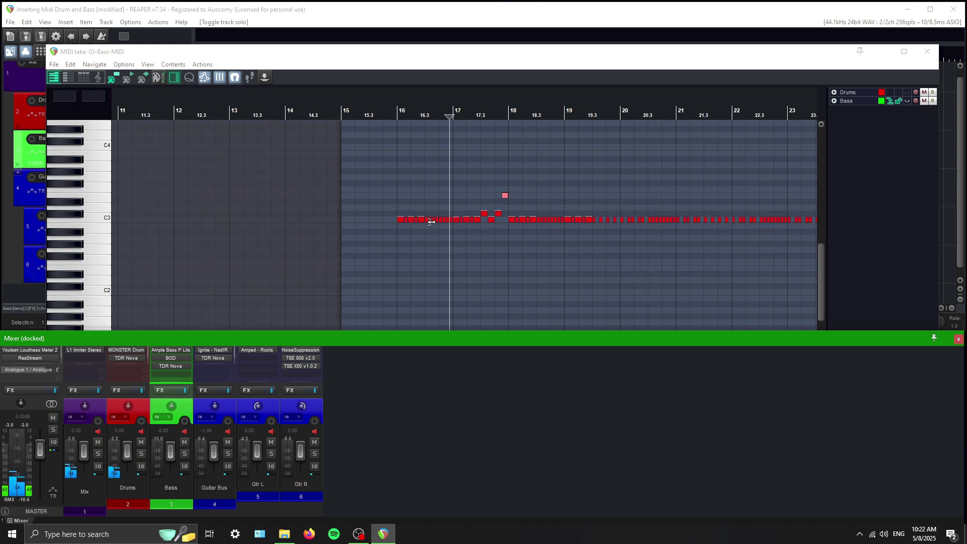
{"action": "key", "text": "space"}
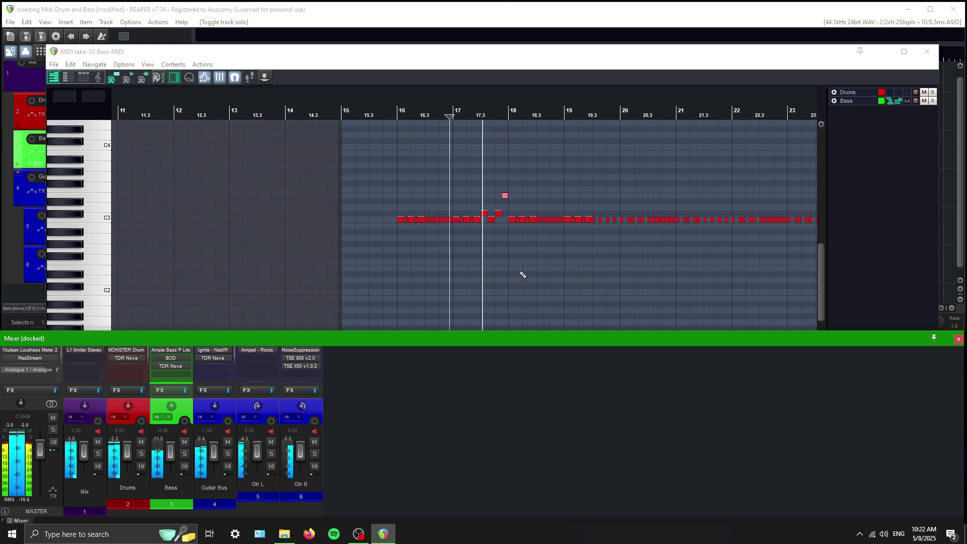
{"action": "left_click_drag", "start_coordinate": [463, 51], "coordinate": [437, 54]}
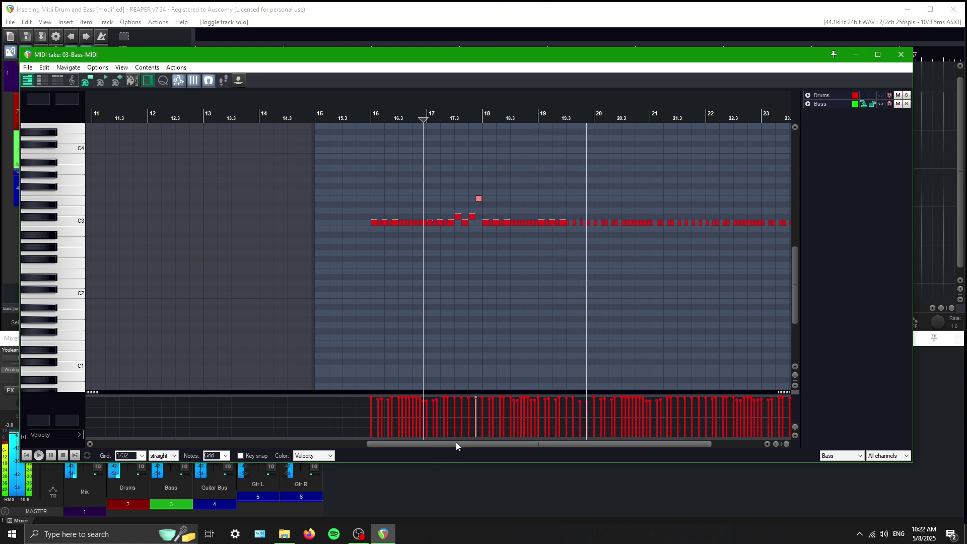
Stop playback and replay the bass from bar 19.3
{"action": "key", "text": "space"}
{"action": "left_click_drag", "start_coordinate": [455, 441], "coordinate": [505, 444]}
{"action": "left_click", "coordinate": [465, 263]}
{"action": "scroll", "coordinate": [465, 263], "scroll_direction": "up", "scroll_amount": 3}
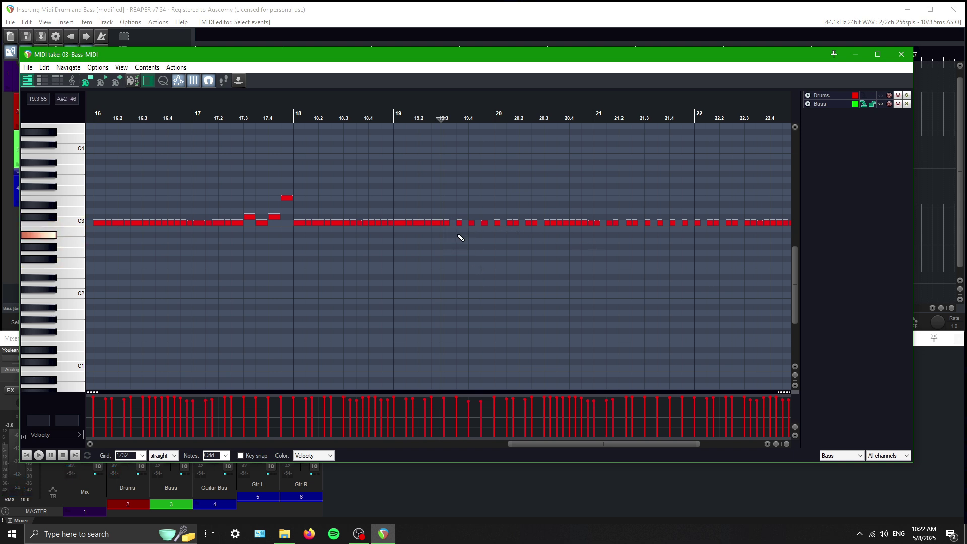
{"action": "key", "text": "space"}
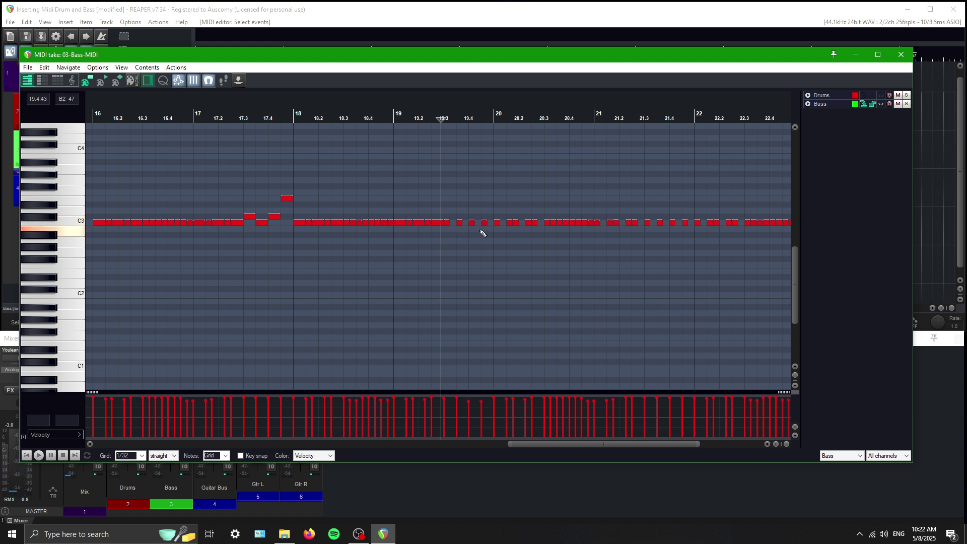
Raise the C3 notes at 19.3–19.4 into a descending fill: E3, D#3, then D3
{"action": "left_click_drag", "start_coordinate": [485, 232], "coordinate": [447, 223]}
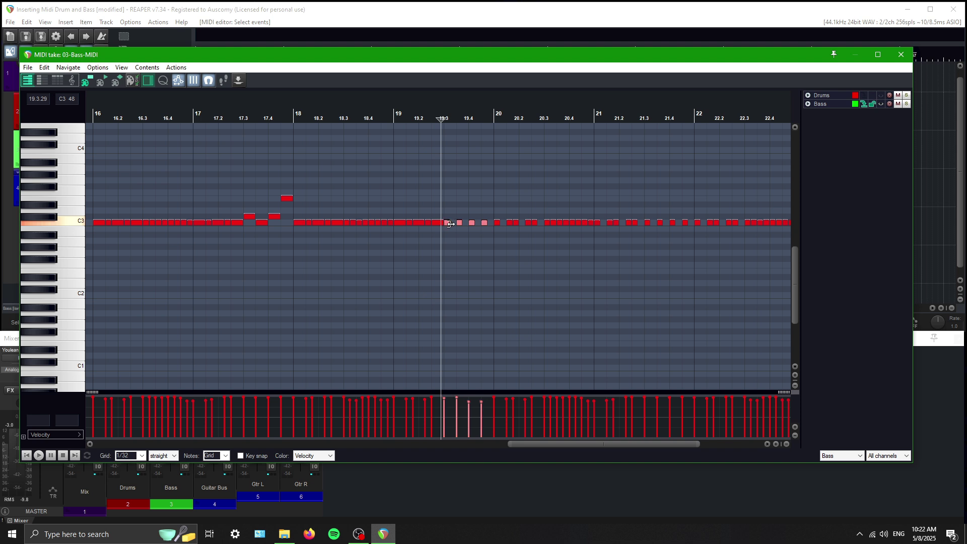
{"action": "left_click", "coordinate": [451, 223]}
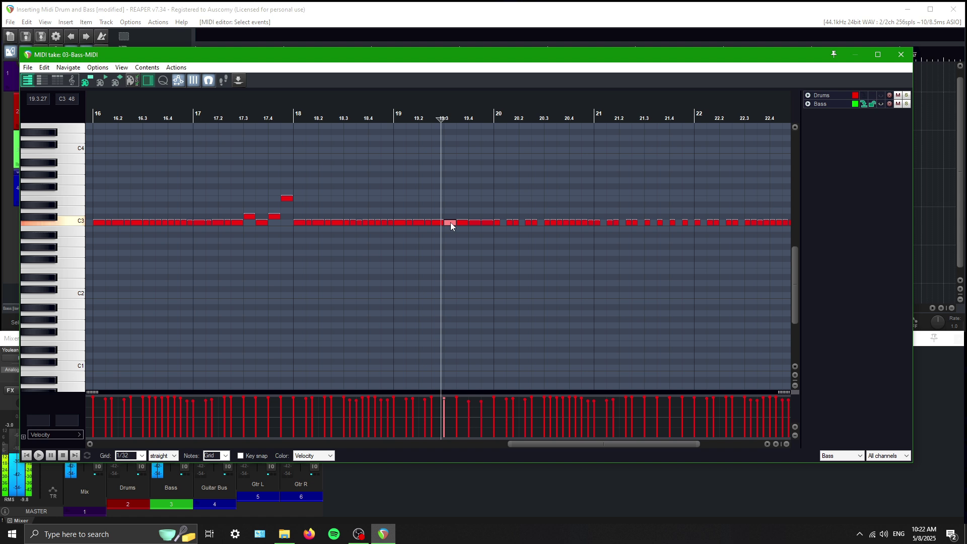
{"action": "left_click_drag", "start_coordinate": [450, 222], "coordinate": [450, 197]}
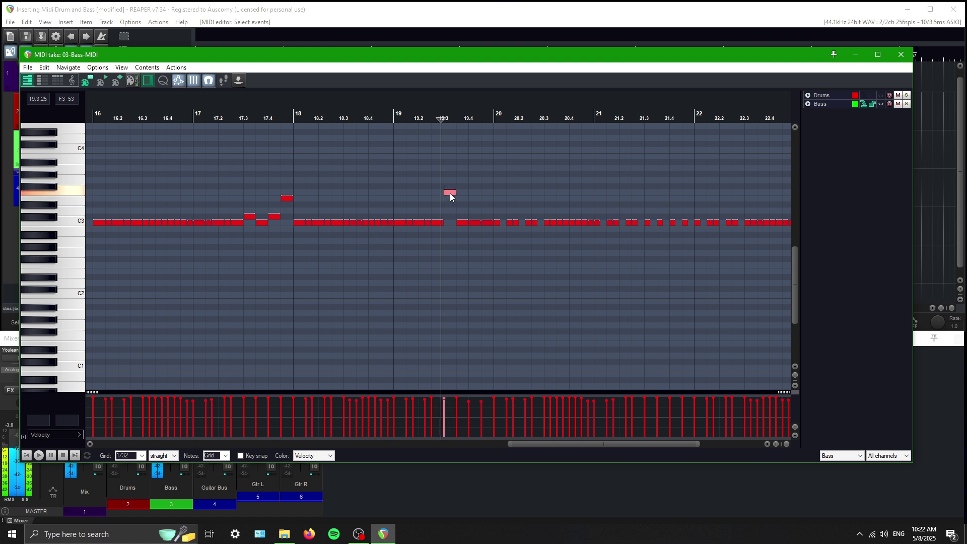
{"action": "left_click_drag", "start_coordinate": [465, 223], "coordinate": [462, 207]}
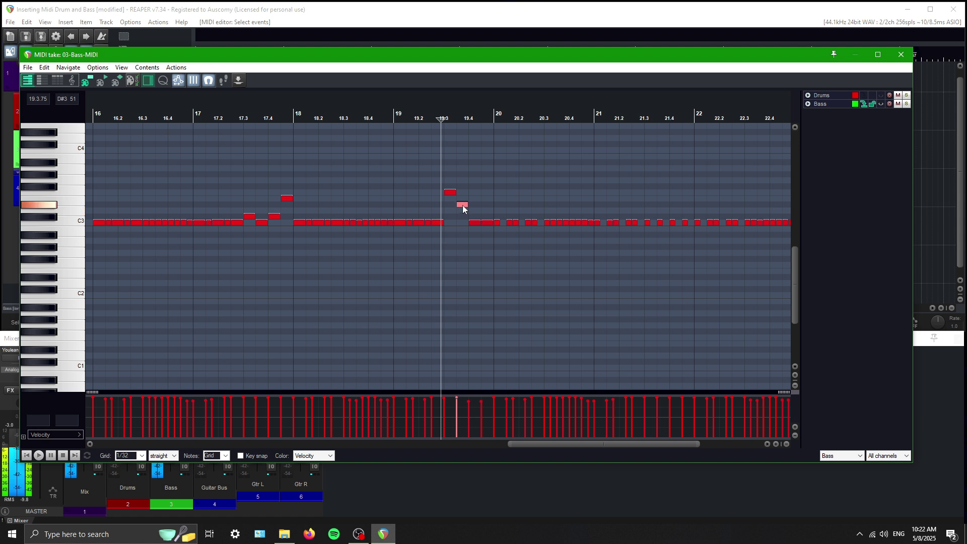
{"action": "left_click_drag", "start_coordinate": [462, 205], "coordinate": [486, 210]}
Solo the Guitar Bus and Bass and replay the new fill from bar 19.3
{"action": "left_click", "coordinate": [213, 497]}
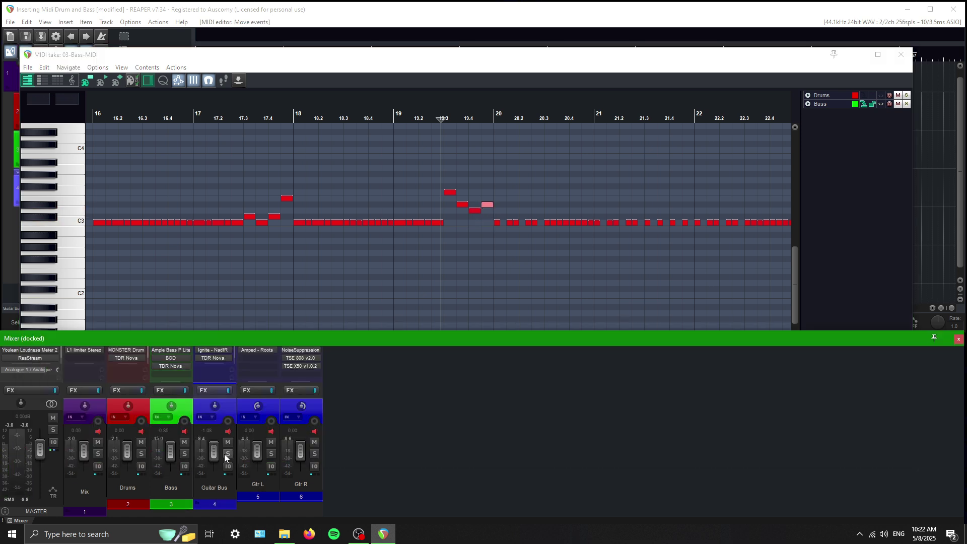
{"action": "left_click", "coordinate": [227, 453]}
{"action": "left_click", "coordinate": [184, 454]}
{"action": "key", "text": "space"}
{"action": "key", "text": "space"}
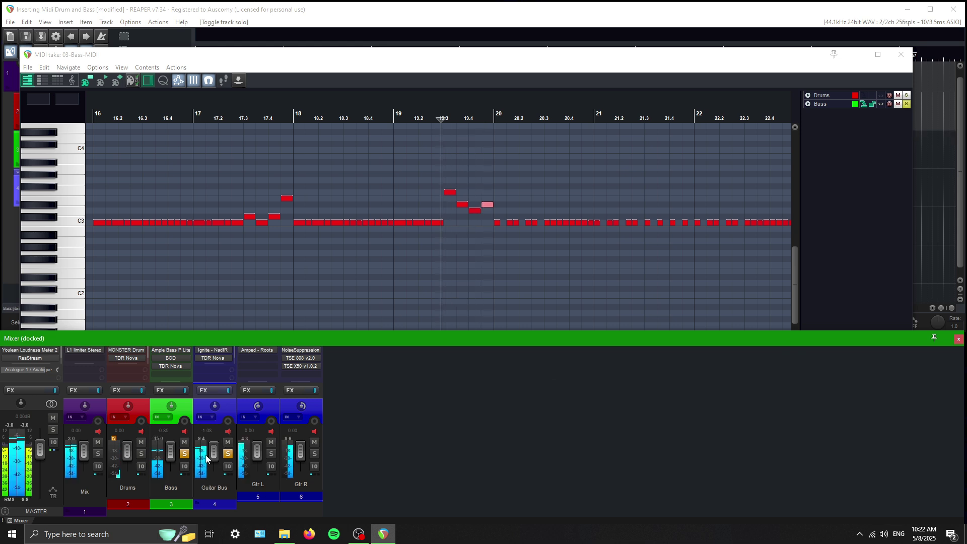
{"action": "key", "text": "space"}
{"action": "key", "text": "space"}
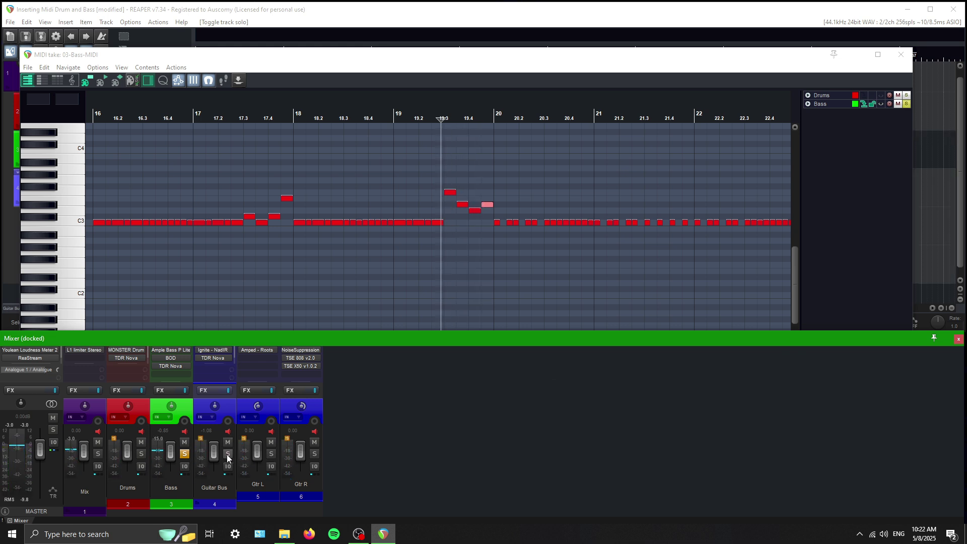
{"action": "key", "text": "space"}
{"action": "key", "text": "space"}
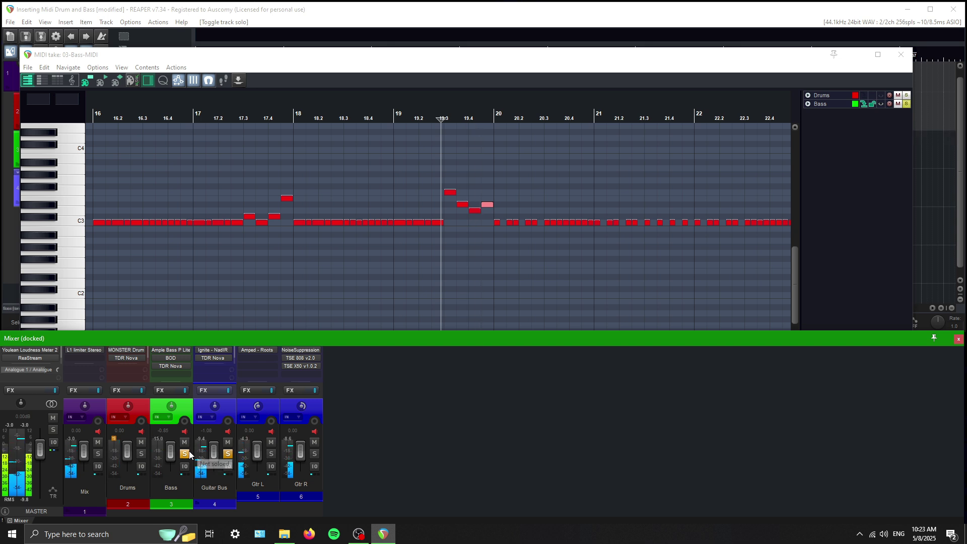
{"action": "key", "text": "space"}
{"action": "key", "text": "space"}
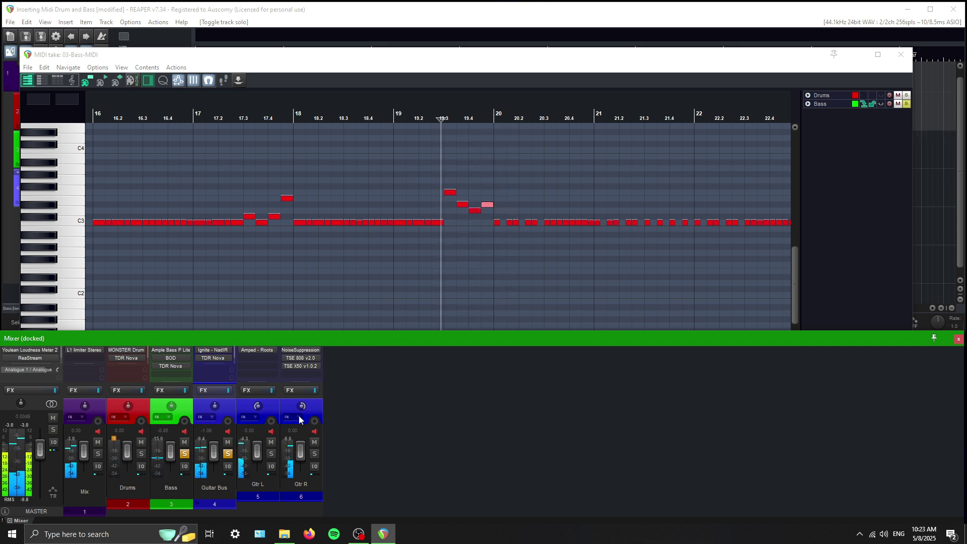
{"action": "scroll", "coordinate": [521, 212], "scroll_direction": "down", "scroll_amount": 4}
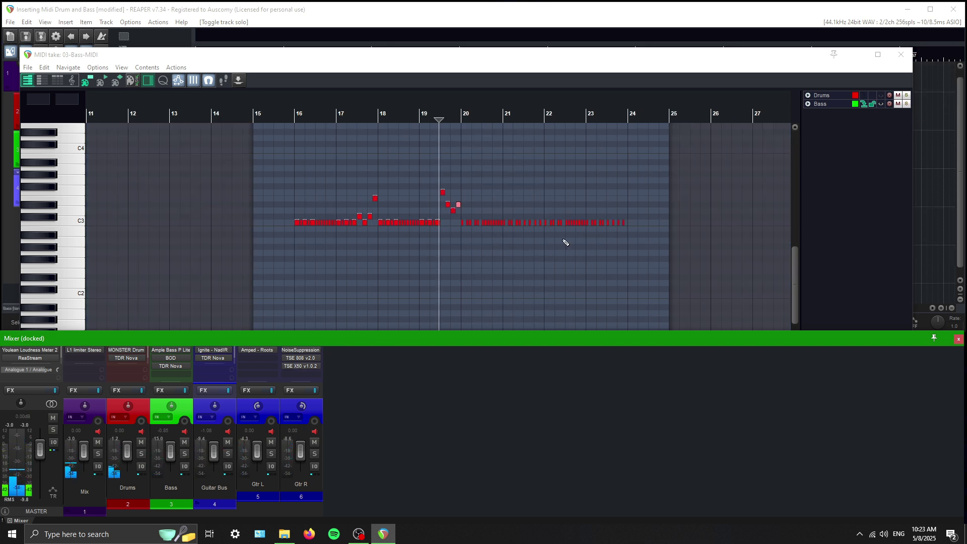
Delete the old bass notes after bar 20 and paste a copy of the bars 16–20 riff there
{"action": "left_click", "coordinate": [646, 242]}
{"action": "left_click_drag", "start_coordinate": [644, 238], "coordinate": [297, 161]}
{"action": "key", "text": "Delete"}
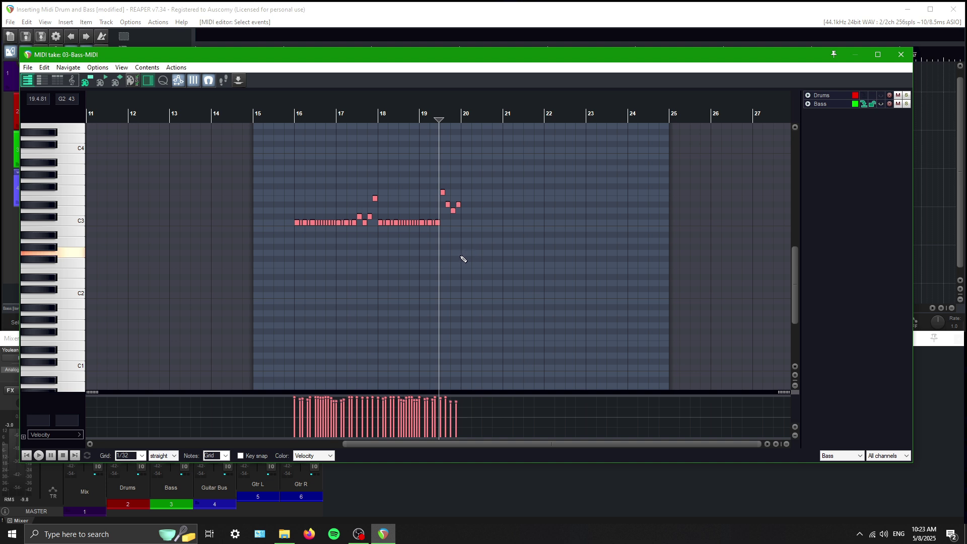
{"action": "key", "text": "ctrl+c"}
{"action": "key", "text": "ctrl+v"}
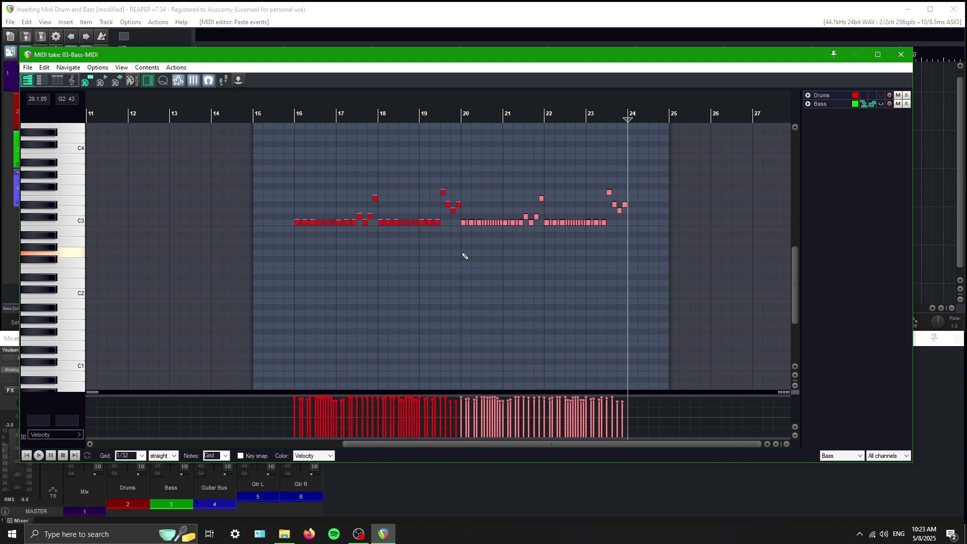
{"action": "left_click", "coordinate": [464, 256]}
{"action": "key", "text": "space"}
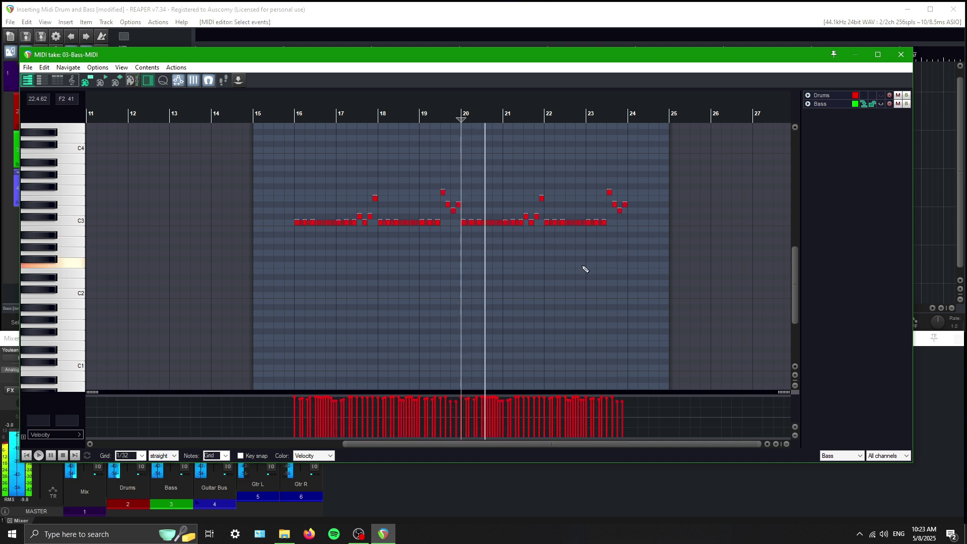
{"action": "scroll", "coordinate": [660, 287], "scroll_direction": "up", "scroll_amount": 3}
{"action": "left_click_drag", "start_coordinate": [546, 445], "coordinate": [562, 445]}
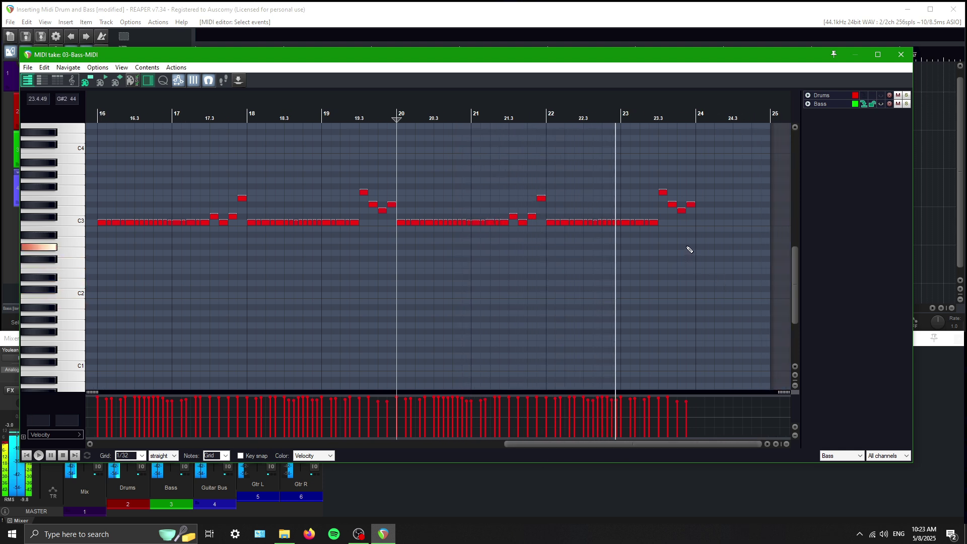
{"action": "key", "text": "space"}
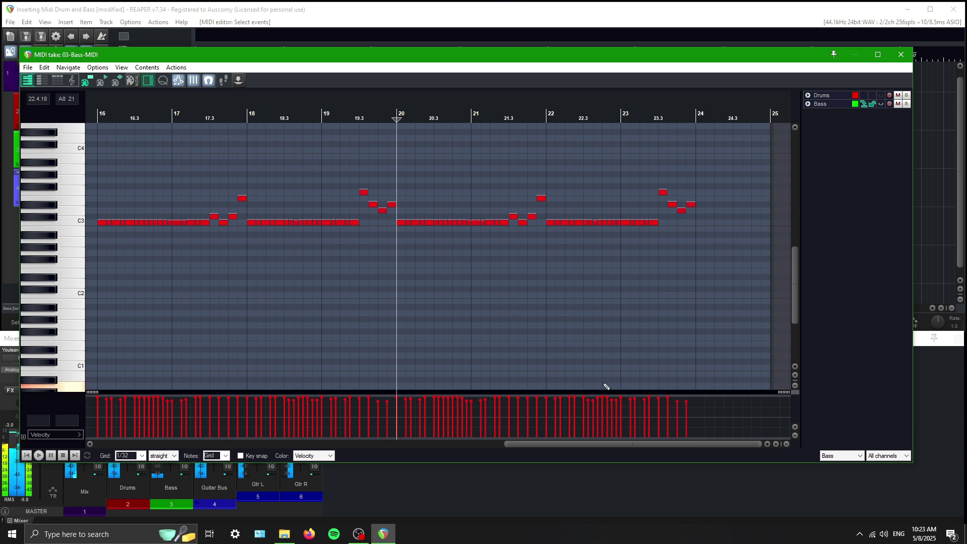
{"action": "left_click", "coordinate": [658, 299]}
{"action": "scroll", "coordinate": [654, 298], "scroll_direction": "up", "scroll_amount": 3}
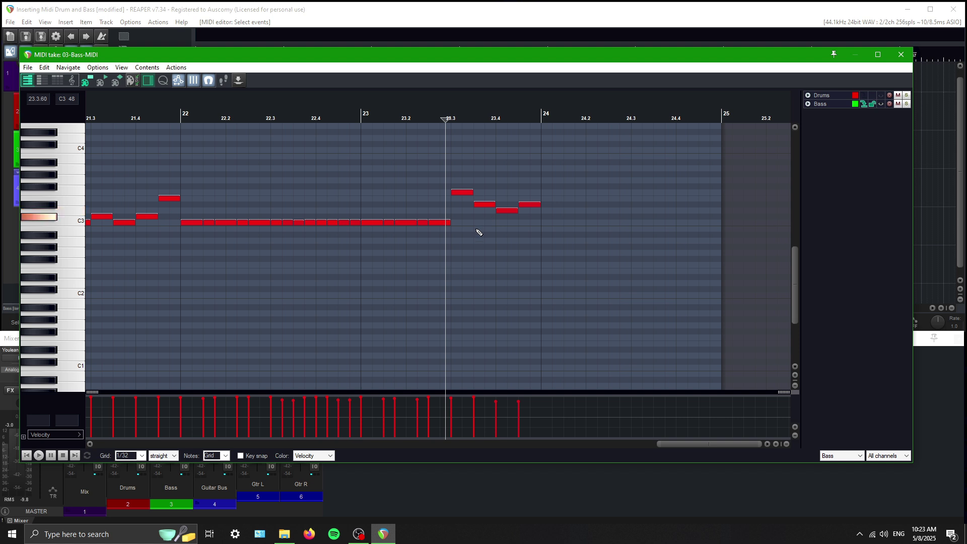
{"action": "scroll", "coordinate": [298, 250], "scroll_direction": "down", "scroll_amount": 3}
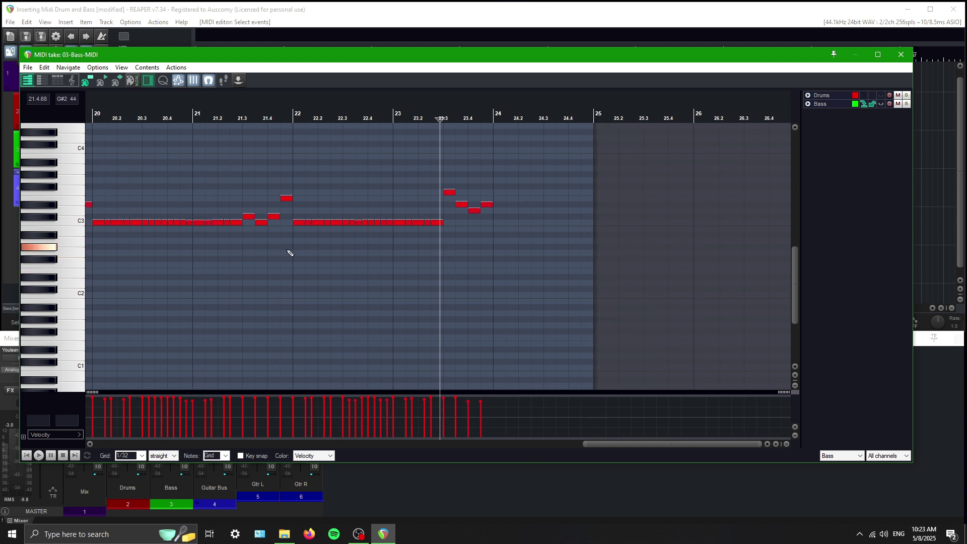
{"action": "scroll", "coordinate": [542, 182], "scroll_direction": "up", "scroll_amount": 2}
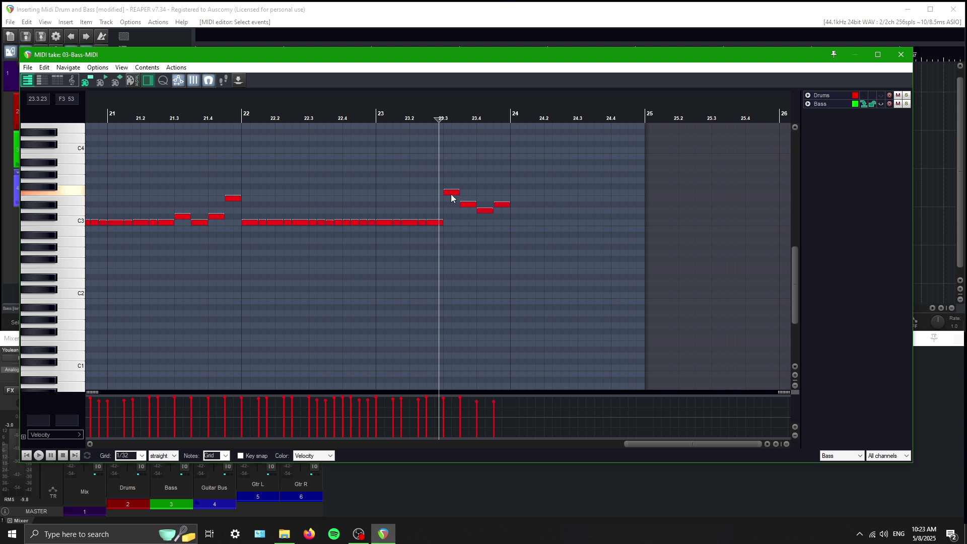
Lower the F3 ending note to D#3, then delete the four ending notes at 23.3–23.8
{"action": "left_click_drag", "start_coordinate": [451, 198], "coordinate": [453, 206]}
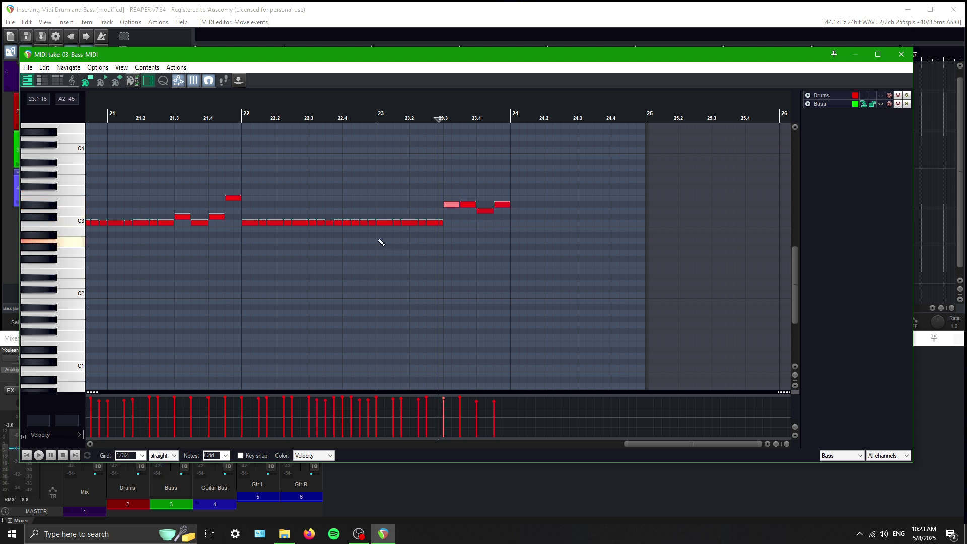
{"action": "left_click_drag", "start_coordinate": [316, 222], "coordinate": [316, 222]}
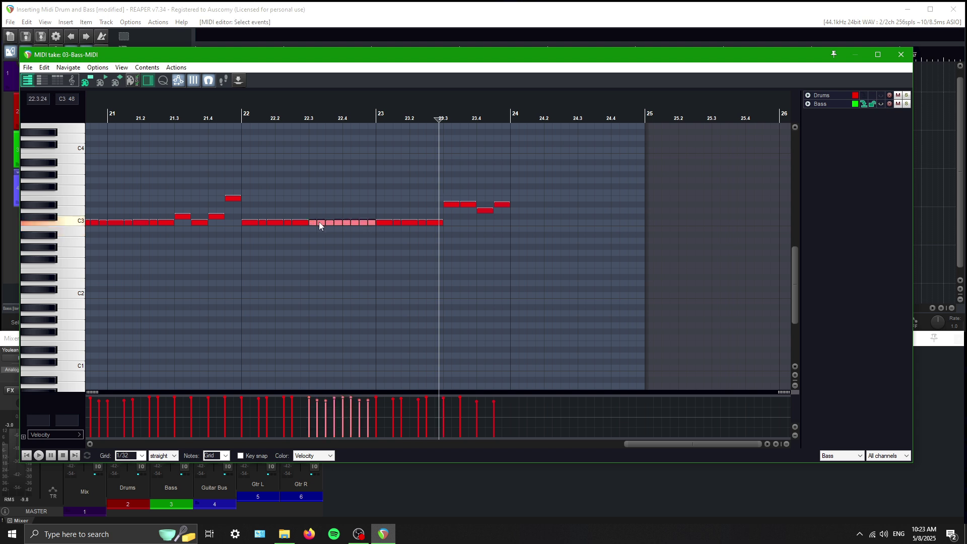
{"action": "left_click_drag", "start_coordinate": [510, 233], "coordinate": [456, 182]}
{"action": "key", "text": "Delete"}
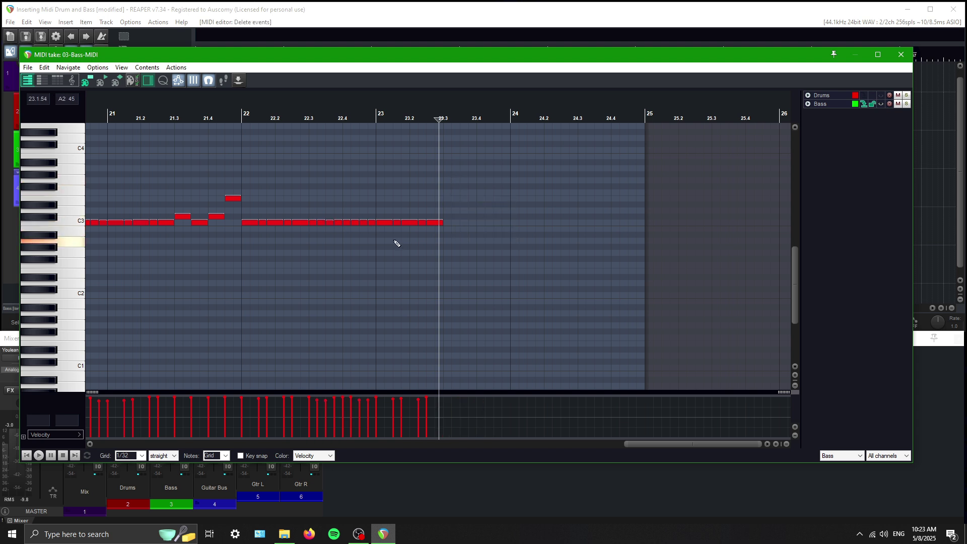
Copy the C3 notes around 22.3, paste them after the riff and raise them to D#3
{"action": "left_click", "coordinate": [316, 222]}
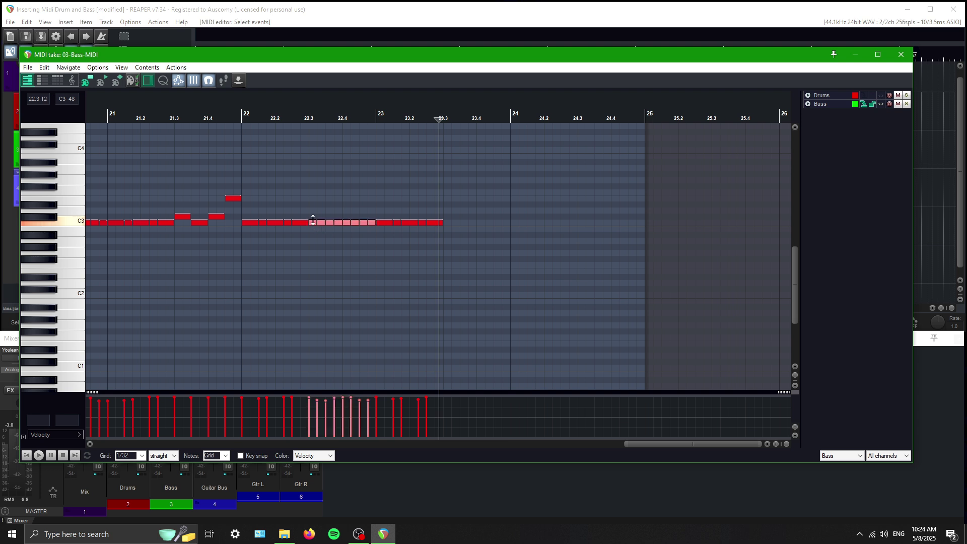
{"action": "key", "text": "ctrl+c"}
{"action": "left_click", "coordinate": [445, 265]}
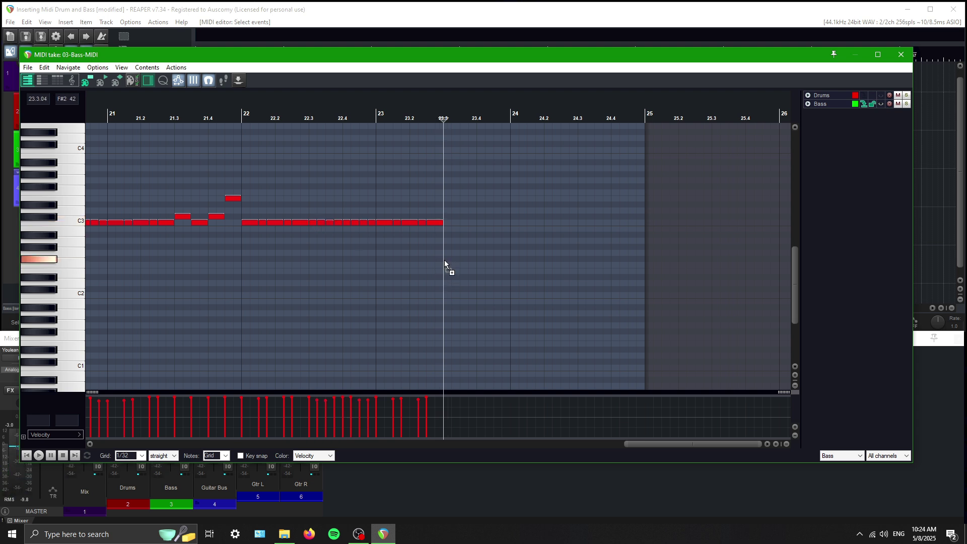
{"action": "key", "text": "ctrl+v"}
{"action": "left_click_drag", "start_coordinate": [447, 225], "coordinate": [482, 209]}
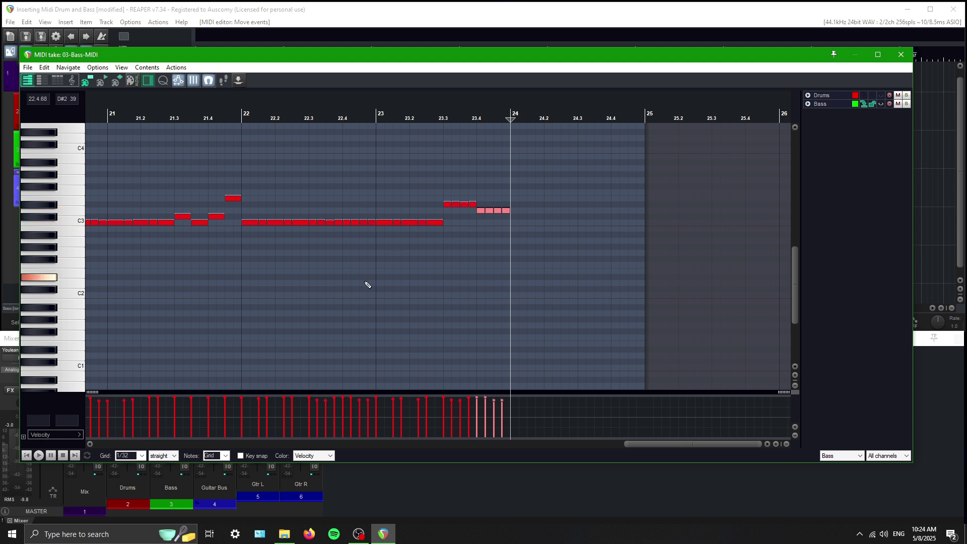
Play the new ending from bar 23 and add a short C3 note at bar 24
{"action": "left_click", "coordinate": [207, 514]}
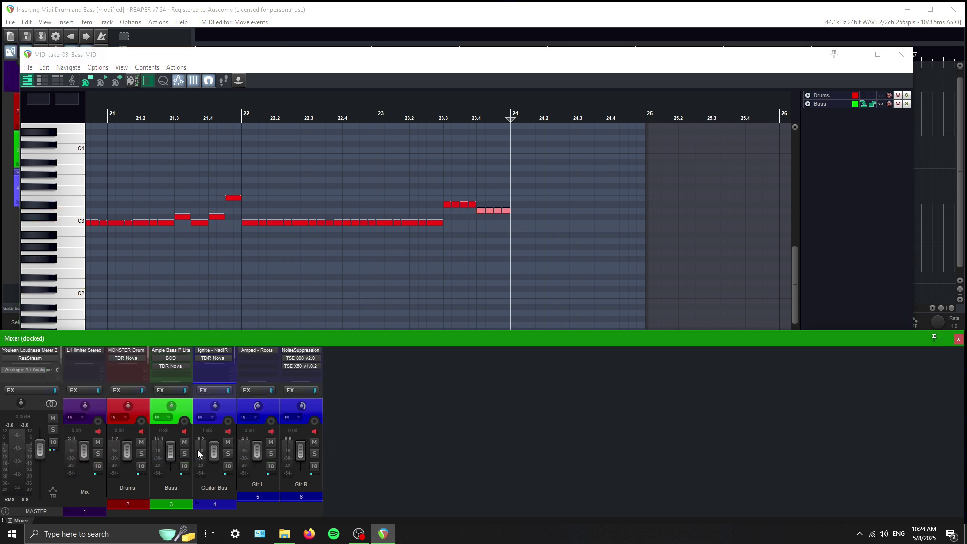
{"action": "left_click", "coordinate": [376, 292]}
{"action": "key", "text": "space"}
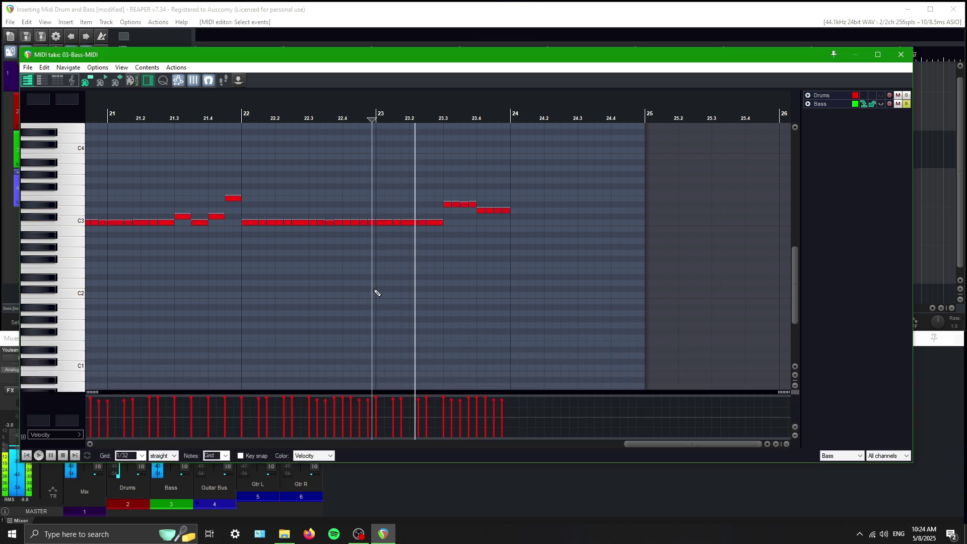
{"action": "key", "text": "space"}
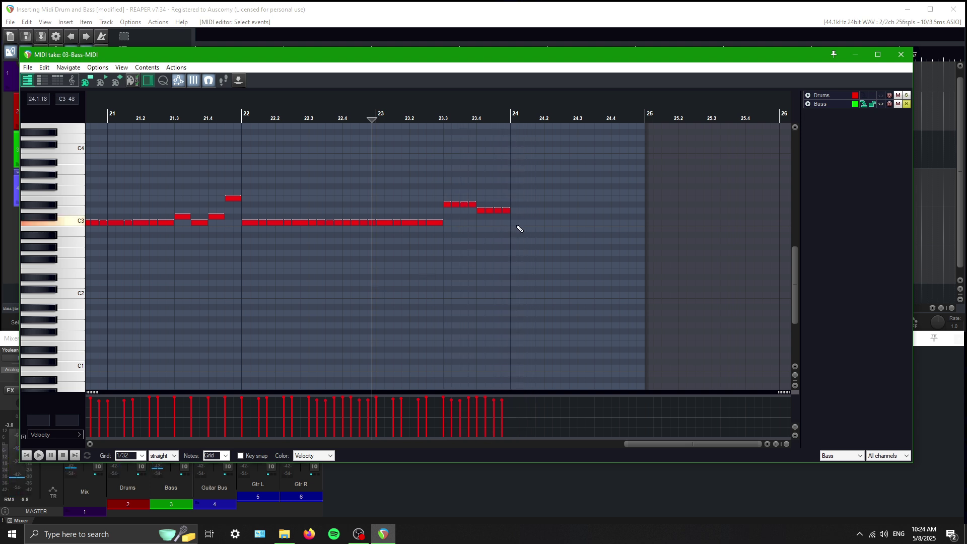
{"action": "left_click_drag", "start_coordinate": [512, 223], "coordinate": [541, 227]}
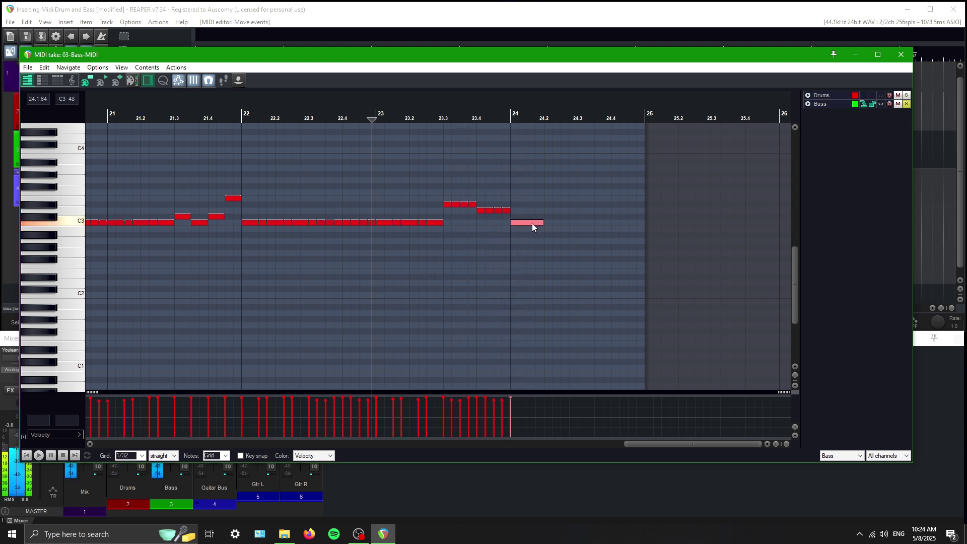
{"action": "key", "text": "space"}
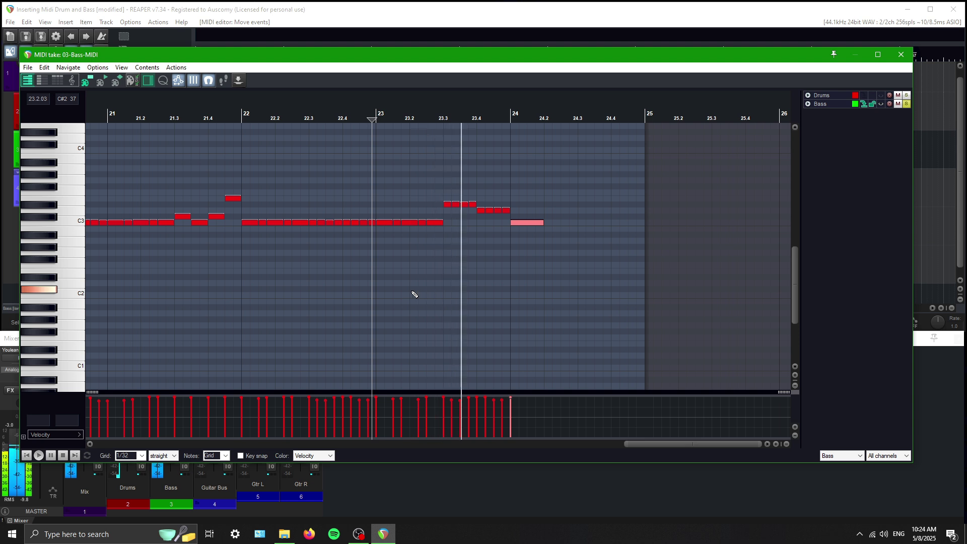
{"action": "left_click_drag", "start_coordinate": [543, 223], "coordinate": [534, 229]}
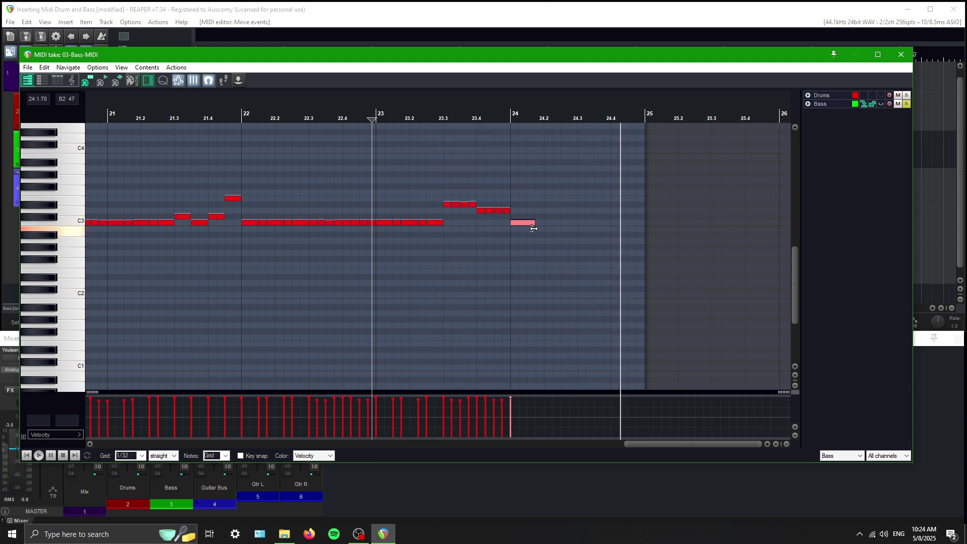
Solo the Guitar Bus and audition the bass ending from bar 23 twice
{"action": "left_click", "coordinate": [221, 473]}
{"action": "left_click", "coordinate": [228, 455]}
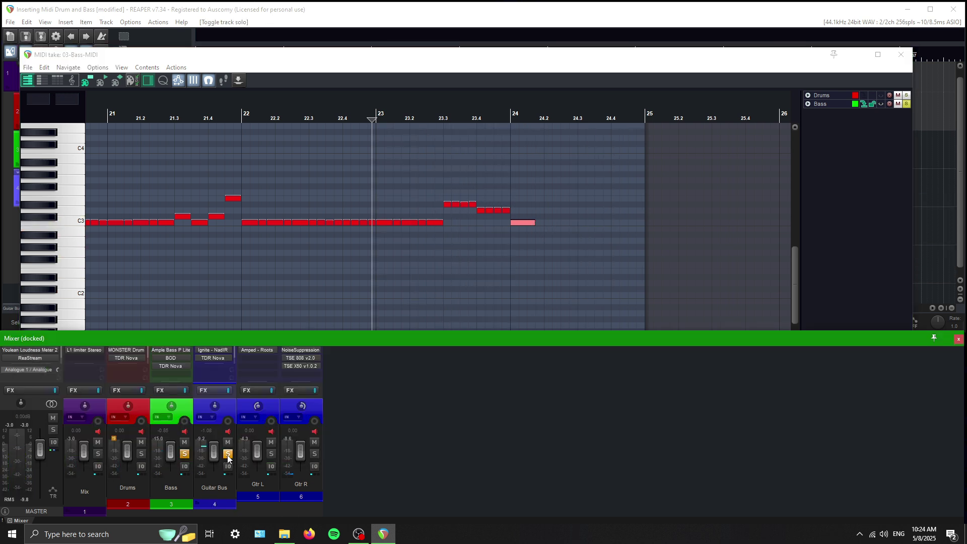
{"action": "key", "text": "space"}
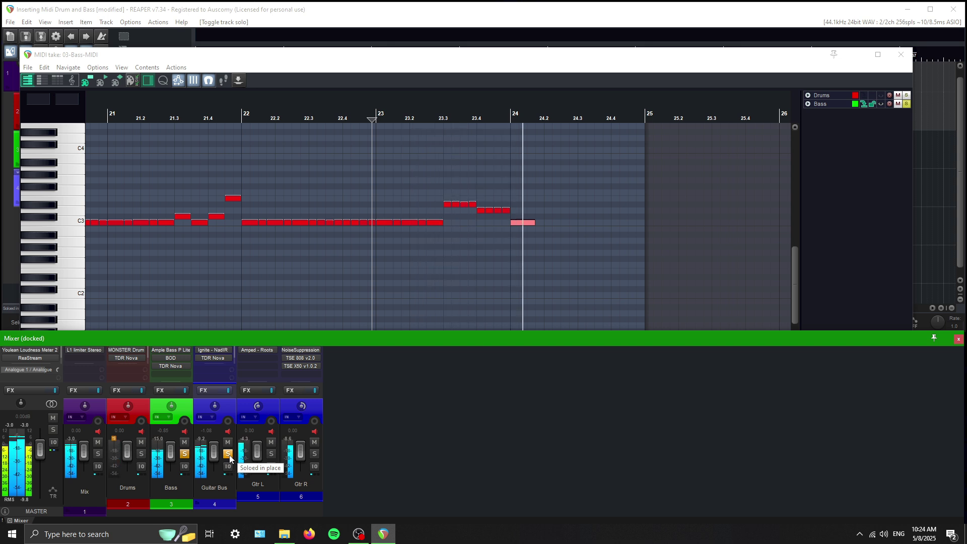
{"action": "key", "text": "space"}
{"action": "left_click", "coordinate": [524, 227]}
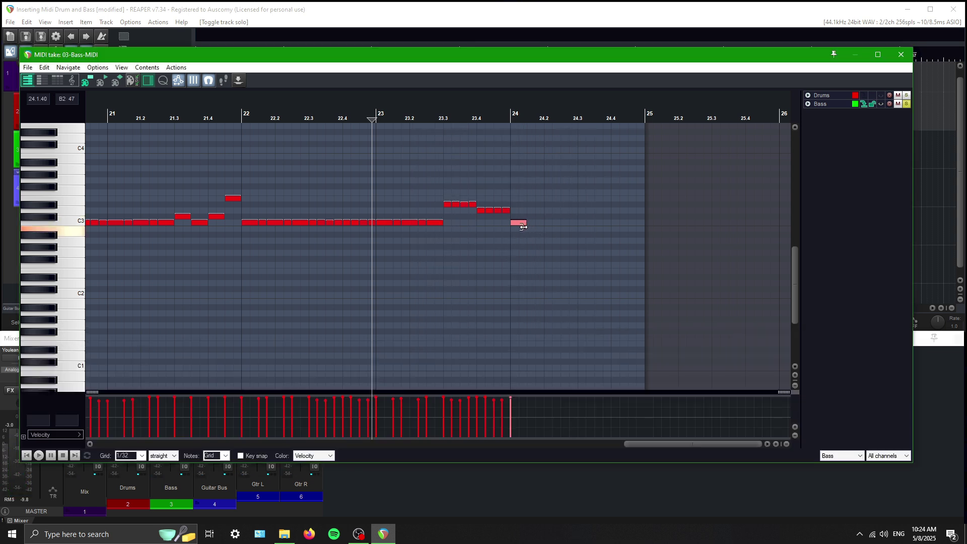
{"action": "key", "text": "space"}
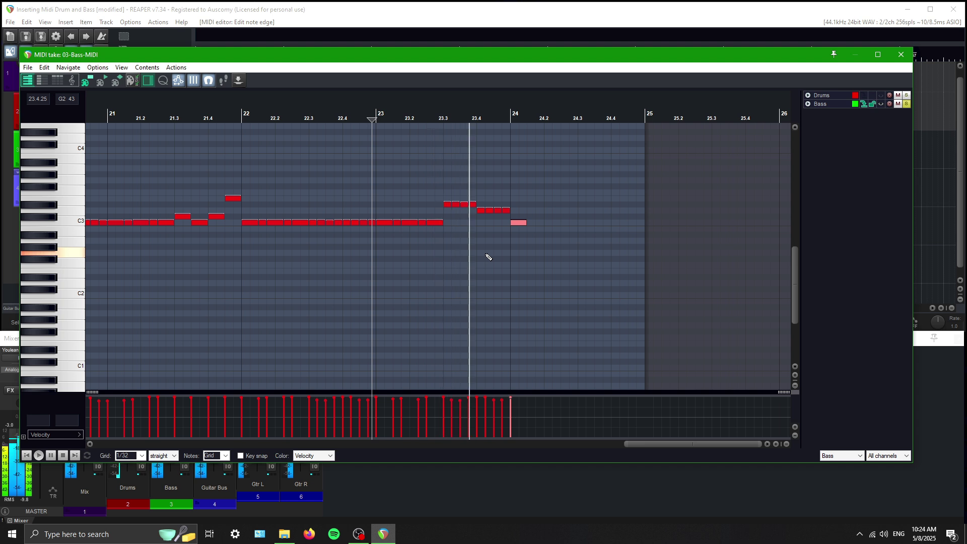
{"action": "key", "text": "space"}
Turn off the Guitar Bus and Bass track solos
{"action": "left_click", "coordinate": [219, 505]}
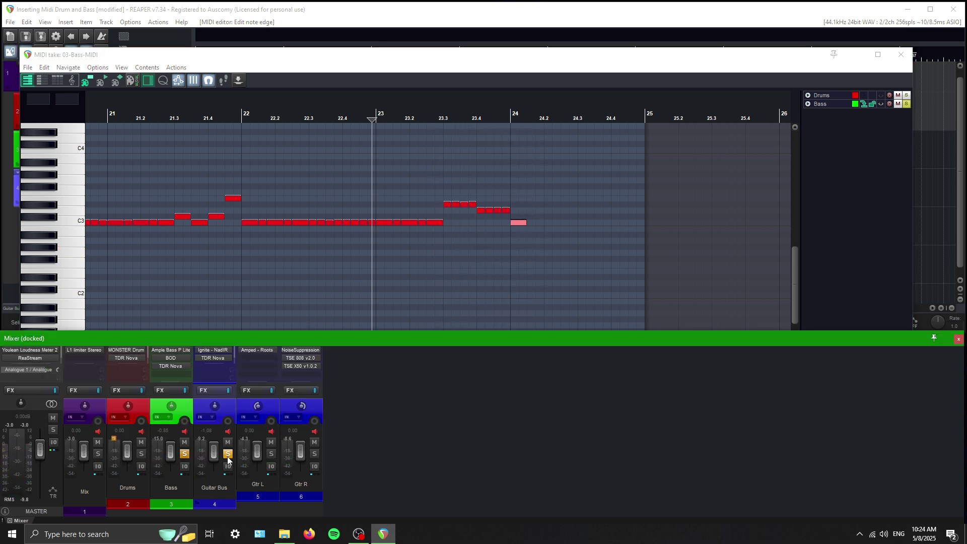
{"action": "left_click", "coordinate": [228, 457]}
{"action": "left_click", "coordinate": [180, 453]}
{"action": "left_click", "coordinate": [185, 455]}
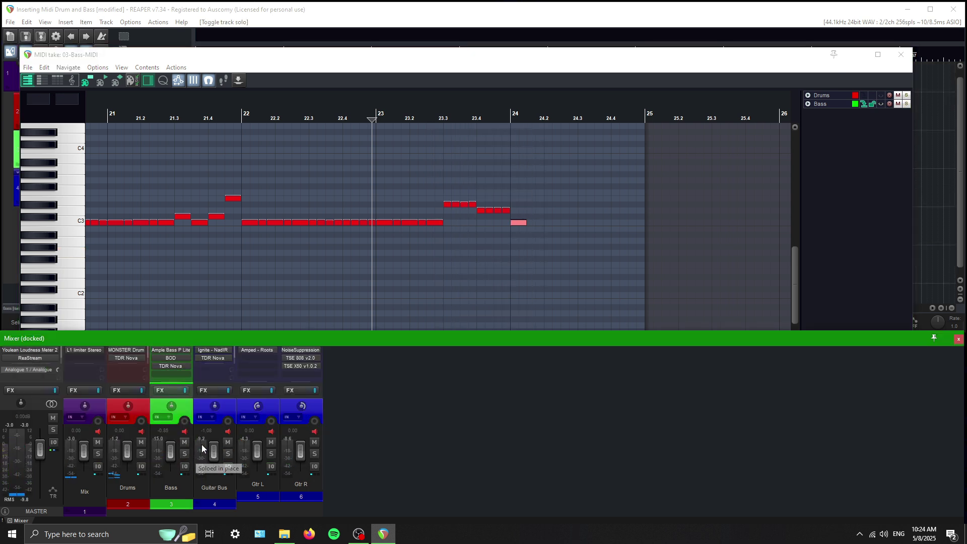
Close the bass MIDI editor and play the arrangement from near bar 15
{"action": "left_click", "coordinate": [901, 55]}
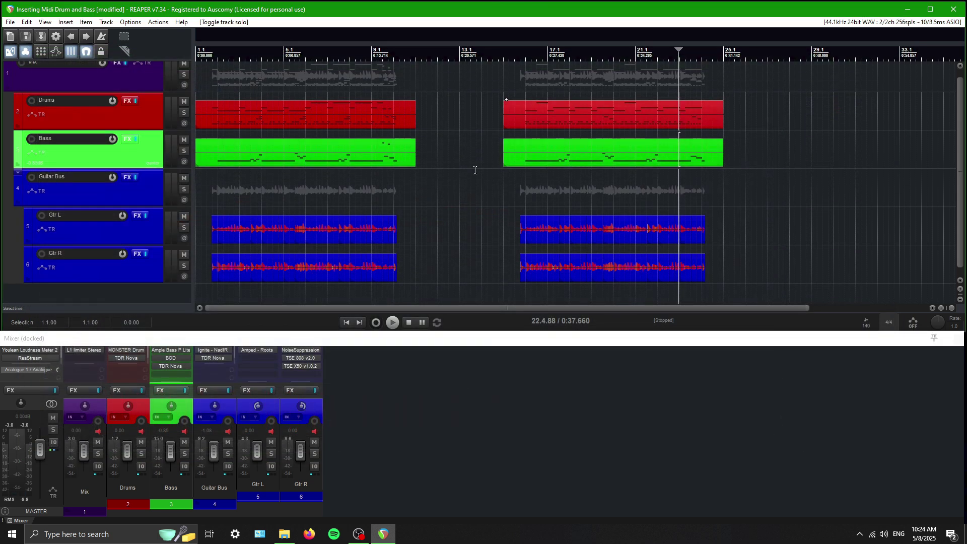
{"action": "left_click", "coordinate": [423, 202]}
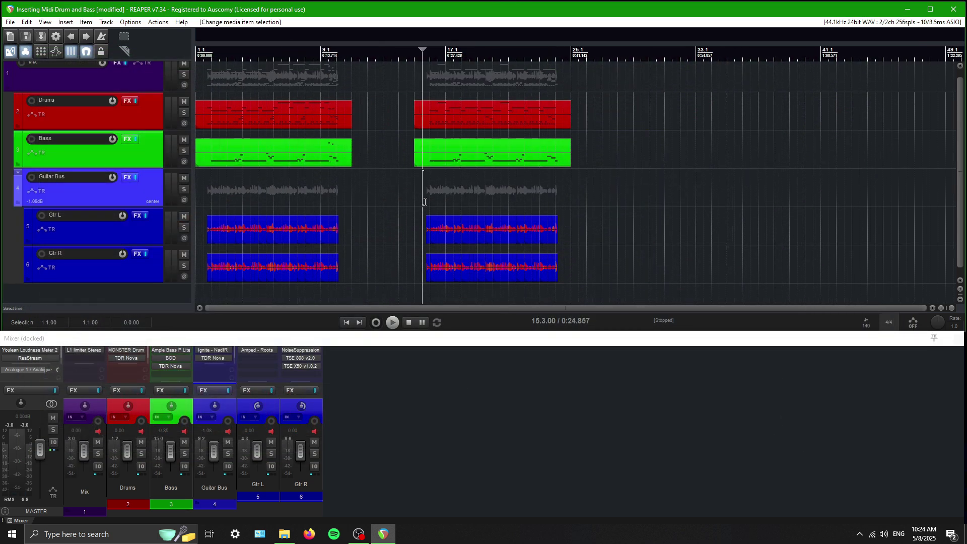
{"action": "key", "text": "space"}
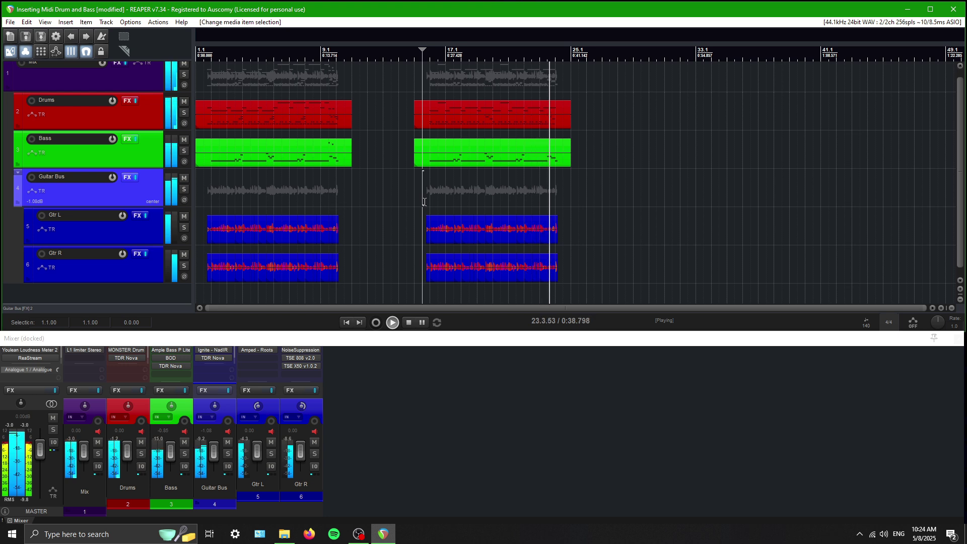
{"action": "left_click", "coordinate": [409, 323]}
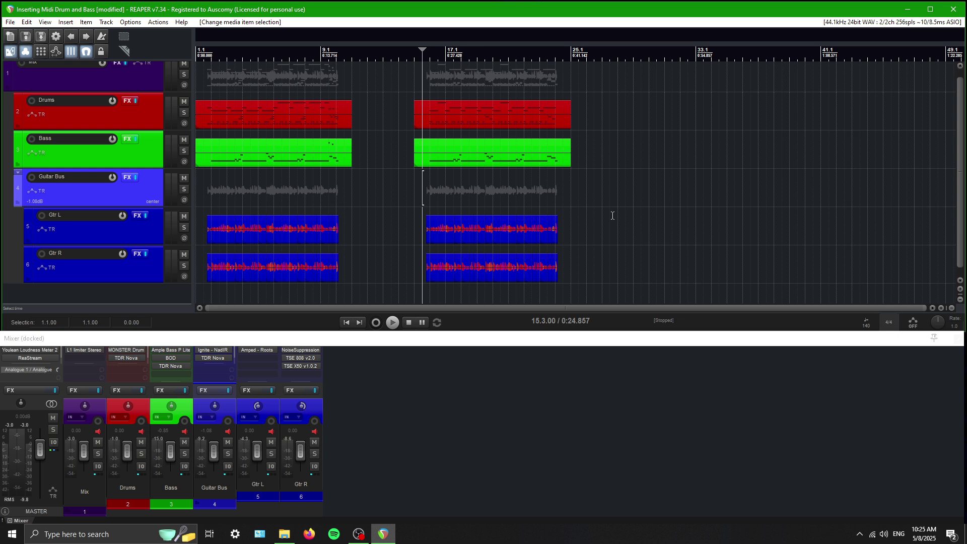
Zoom the arrange view and select both the Gtr L and Gtr R items
{"action": "scroll", "coordinate": [573, 165], "scroll_direction": "up", "scroll_amount": 2}
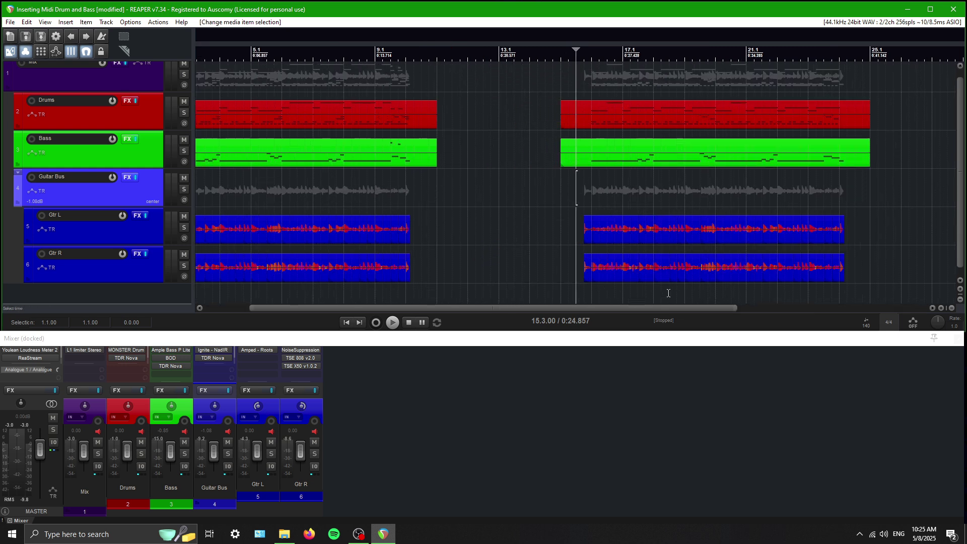
{"action": "scroll", "coordinate": [592, 293], "scroll_direction": "up", "scroll_amount": 5}
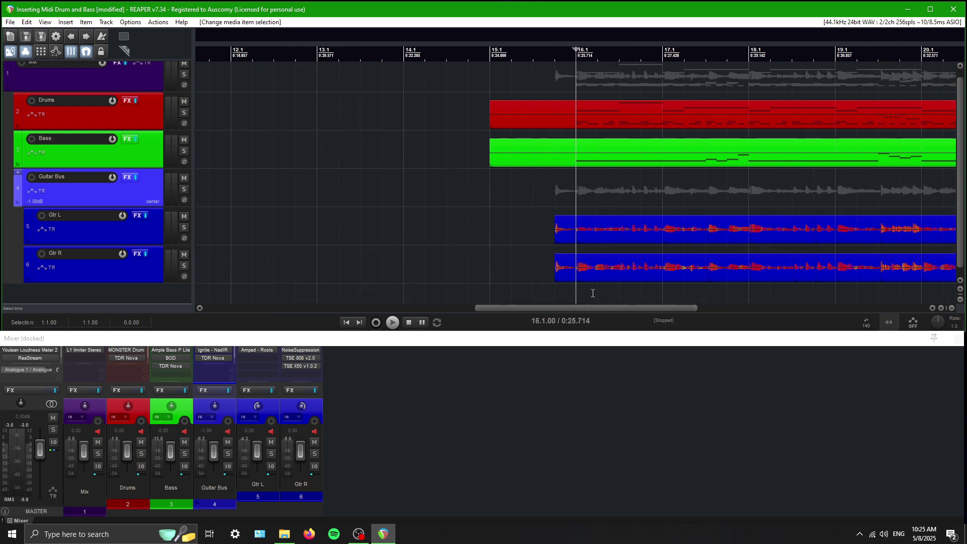
{"action": "scroll", "coordinate": [595, 294], "scroll_direction": "down", "scroll_amount": 5}
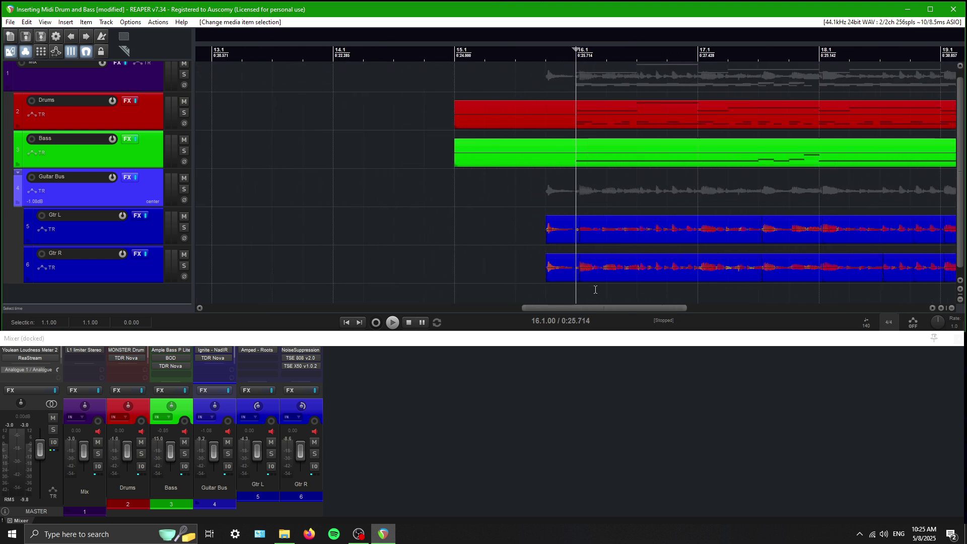
{"action": "left_click_drag", "start_coordinate": [931, 286], "coordinate": [560, 212]}
Nudge the Gtr L and Gtr R items slightly earlier
{"action": "scroll", "coordinate": [631, 229], "scroll_direction": "up", "scroll_amount": 5}
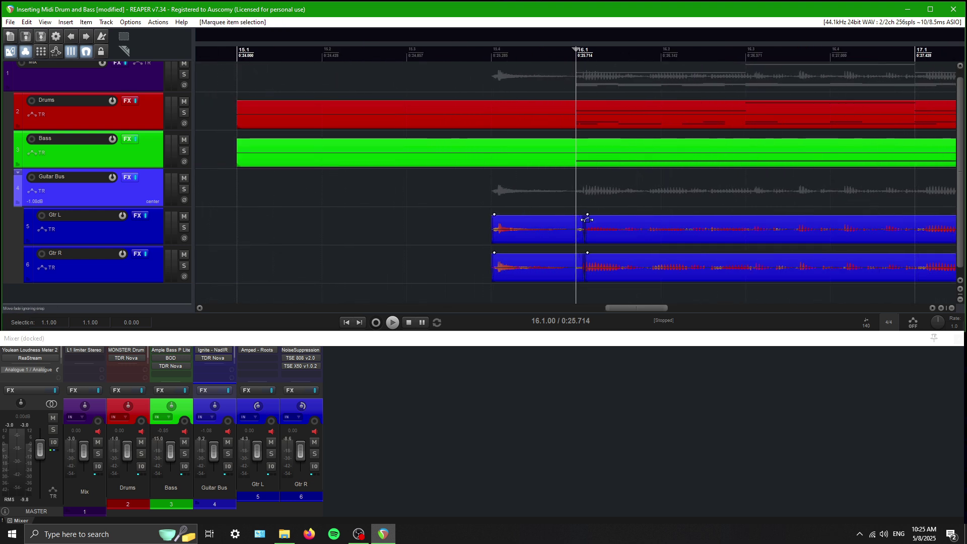
{"action": "left_click_drag", "start_coordinate": [611, 220], "coordinate": [600, 222]}
{"action": "scroll", "coordinate": [561, 244], "scroll_direction": "down", "scroll_amount": 5}
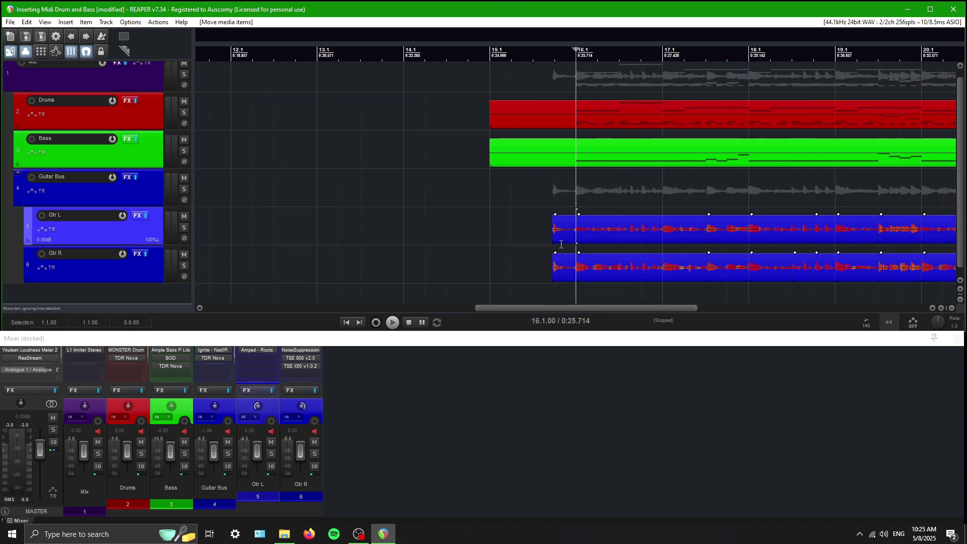
Play from just before the guitar entry to check alignment, then reset the start to bar 15
{"action": "left_click", "coordinate": [542, 264]}
{"action": "key", "text": "space"}
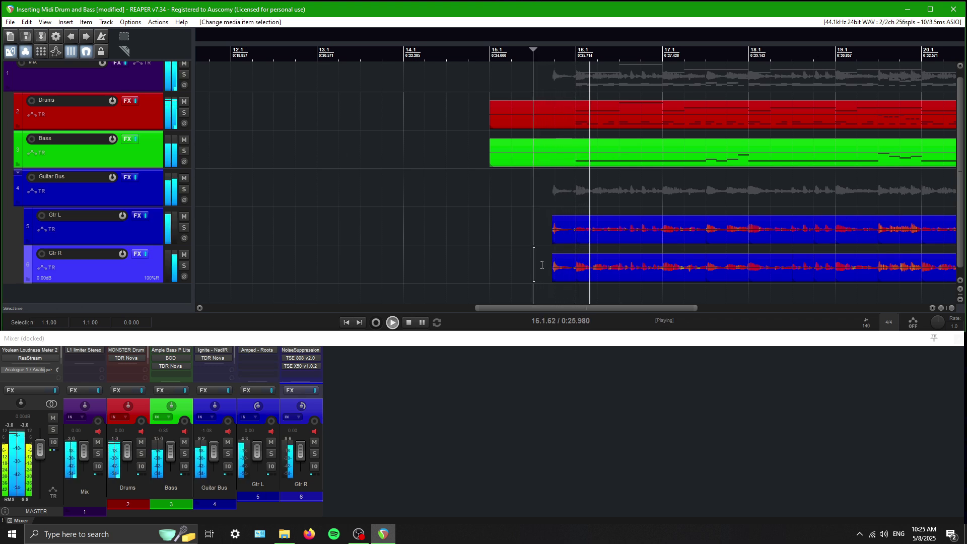
{"action": "scroll", "coordinate": [546, 262], "scroll_direction": "down", "scroll_amount": 3}
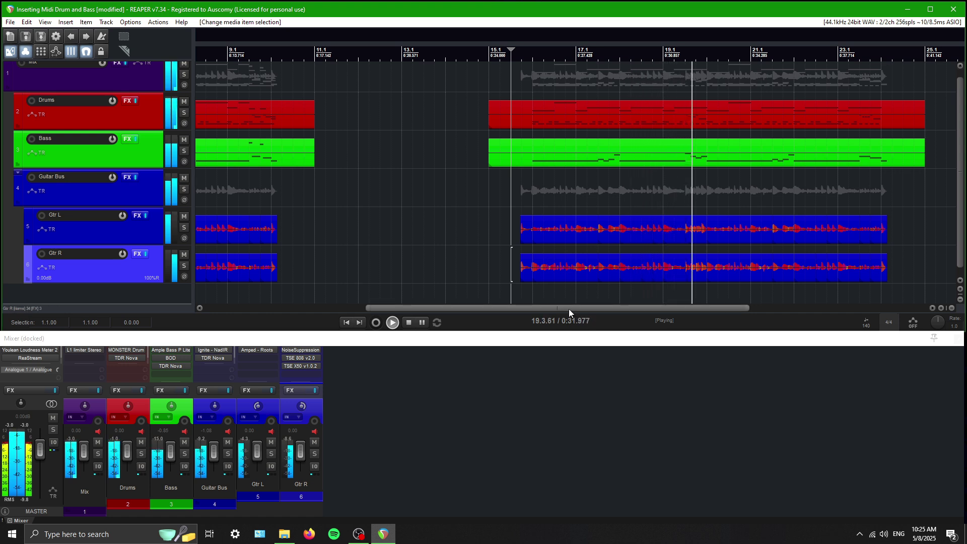
{"action": "left_click_drag", "start_coordinate": [569, 309], "coordinate": [643, 309]}
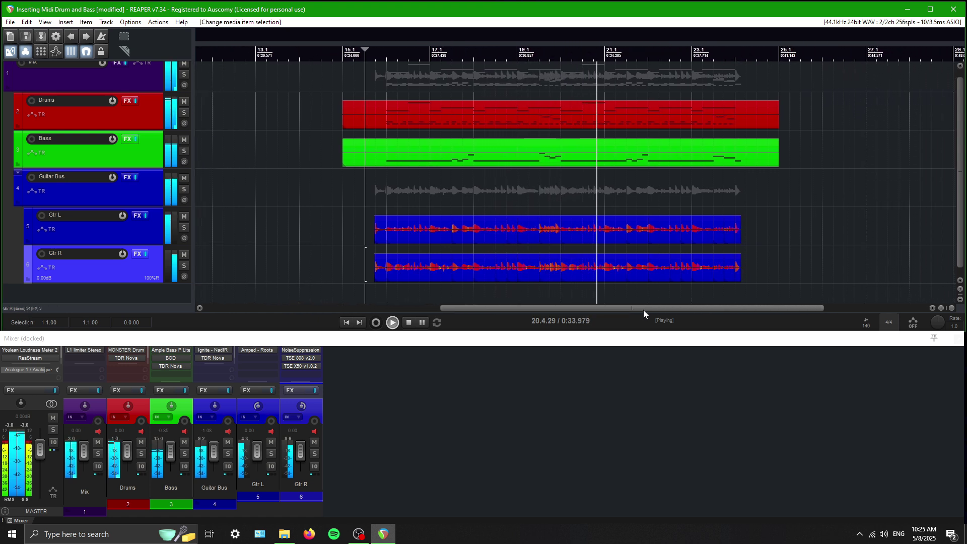
{"action": "scroll", "coordinate": [658, 215], "scroll_direction": "down", "scroll_amount": 3}
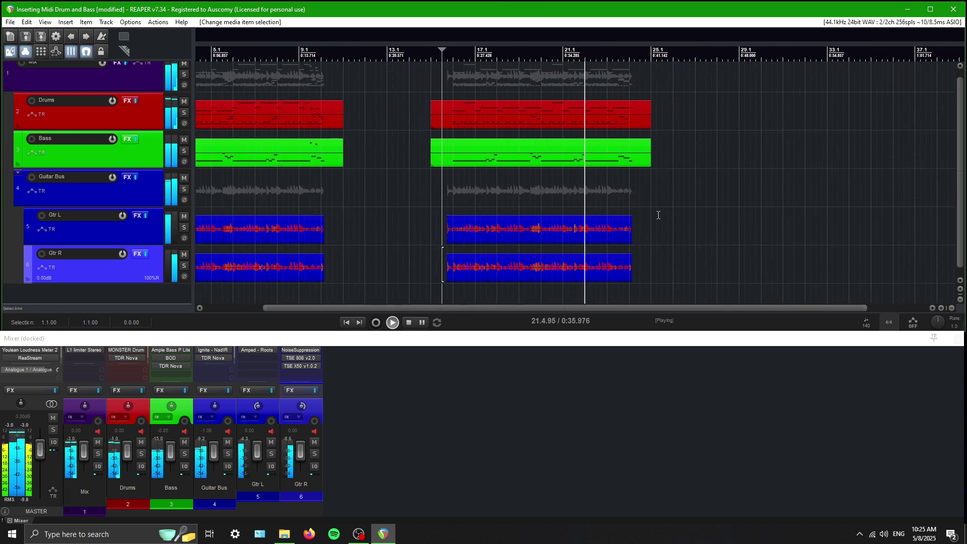
{"action": "left_click", "coordinate": [409, 323]}
{"action": "left_click", "coordinate": [431, 201]}
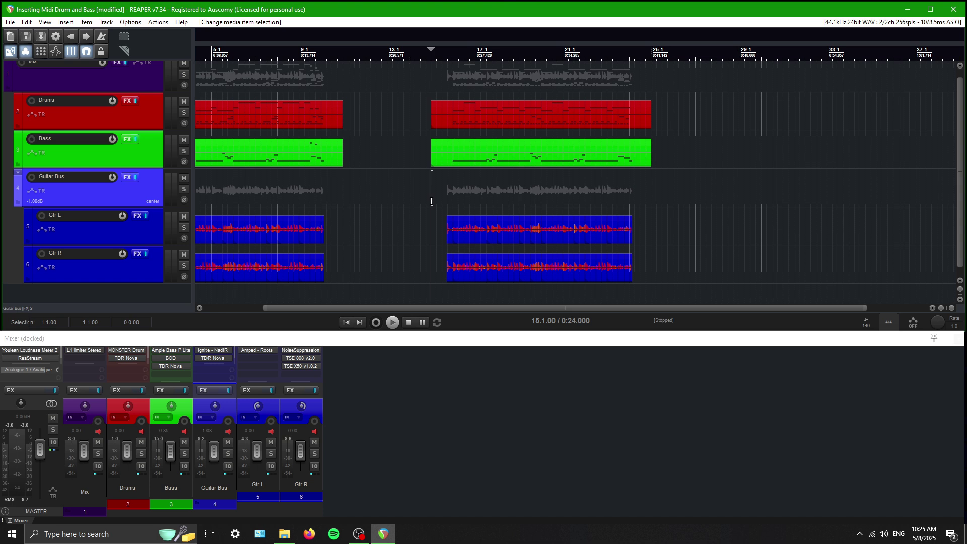
{"action": "scroll", "coordinate": [472, 190], "scroll_direction": "up", "scroll_amount": 2}
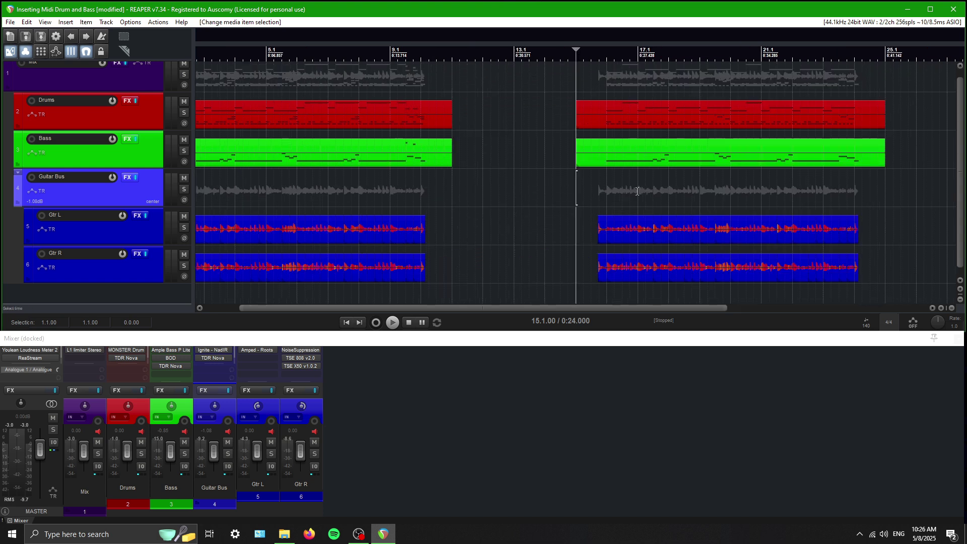